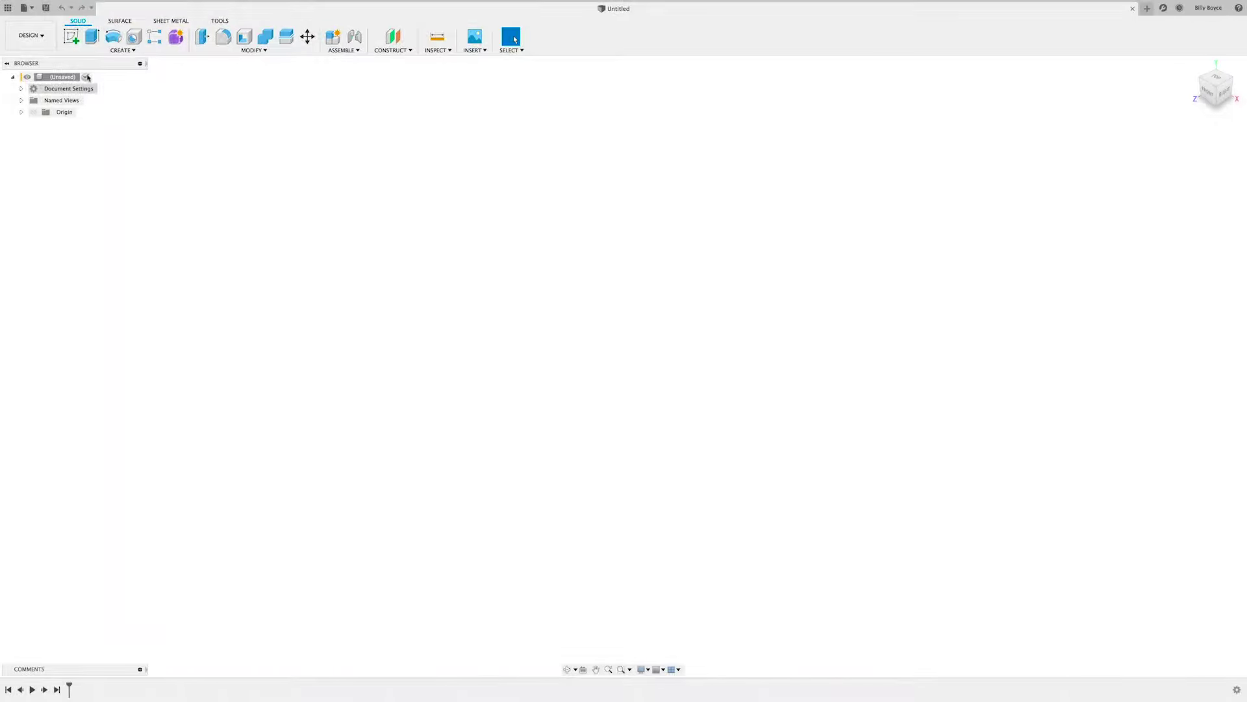
{"action": "left_click", "coordinate": [37, 37]}
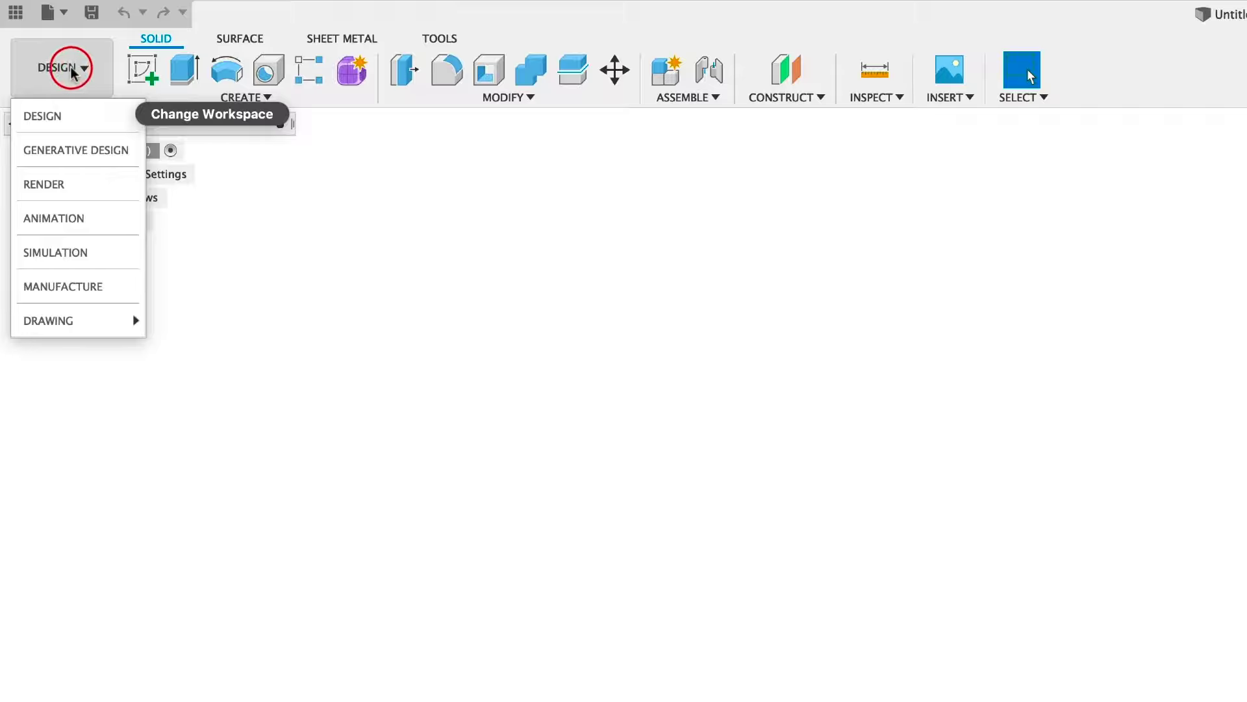
{"action": "left_click", "coordinate": [62, 60]}
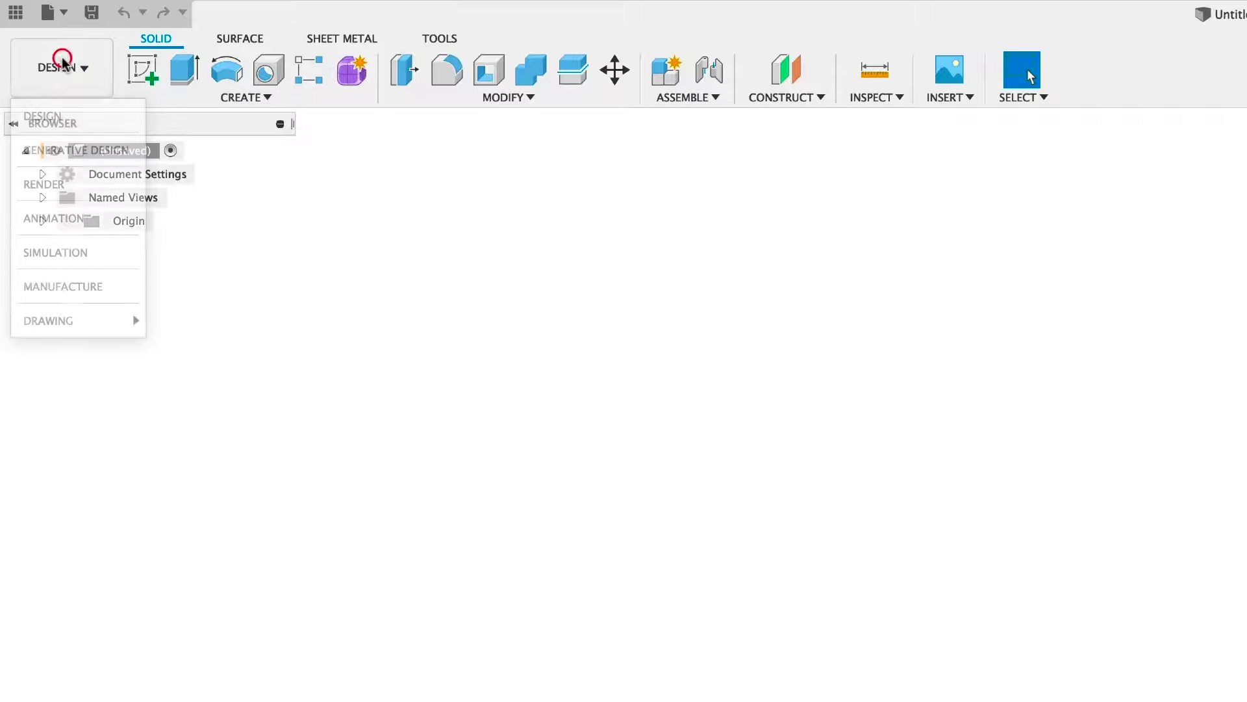
Start a sketch on the front plane and draw a 1.505 in horizontal line leftward from the origin
{"action": "left_click", "coordinate": [140, 68]}
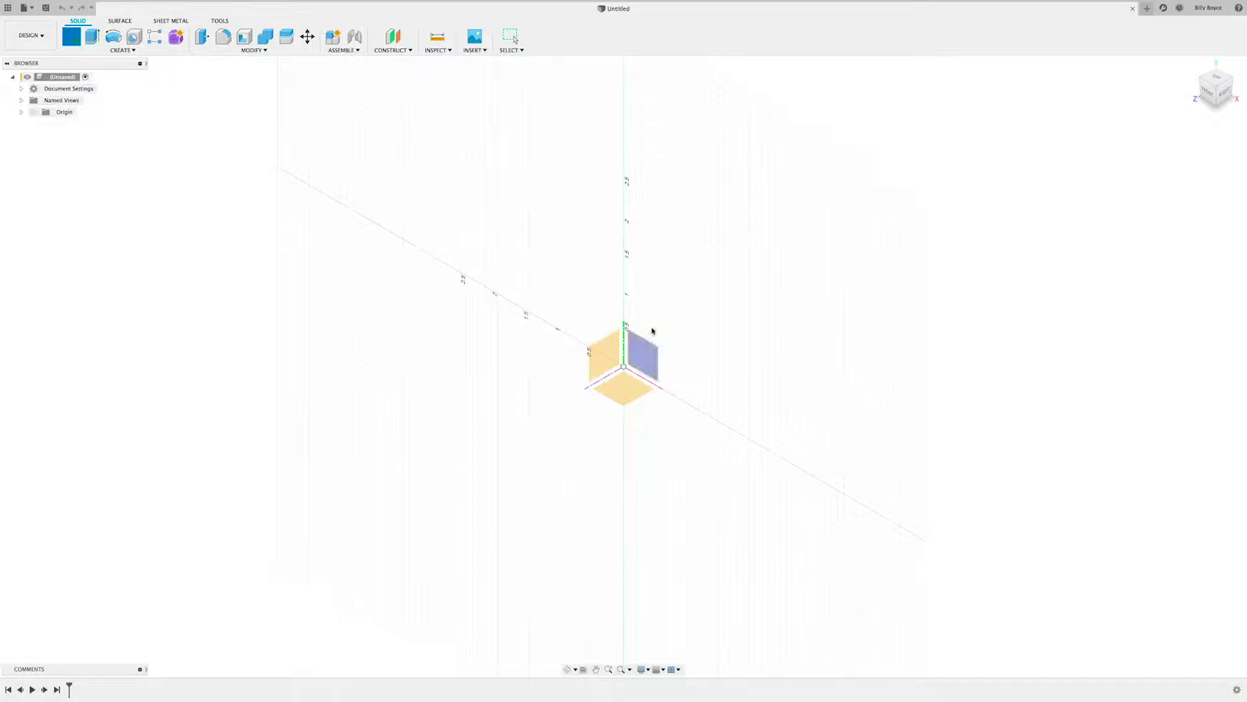
{"action": "left_click", "coordinate": [643, 349]}
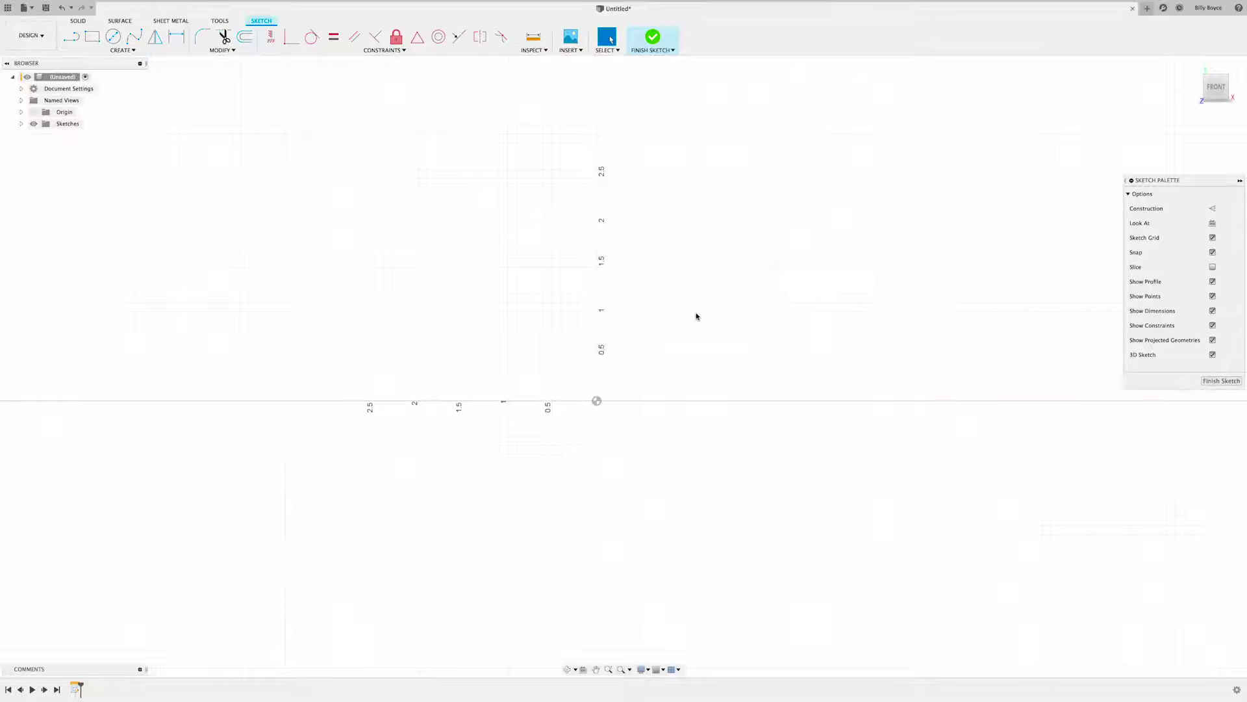
{"action": "key", "text": "l"}
{"action": "left_click", "coordinate": [622, 352]}
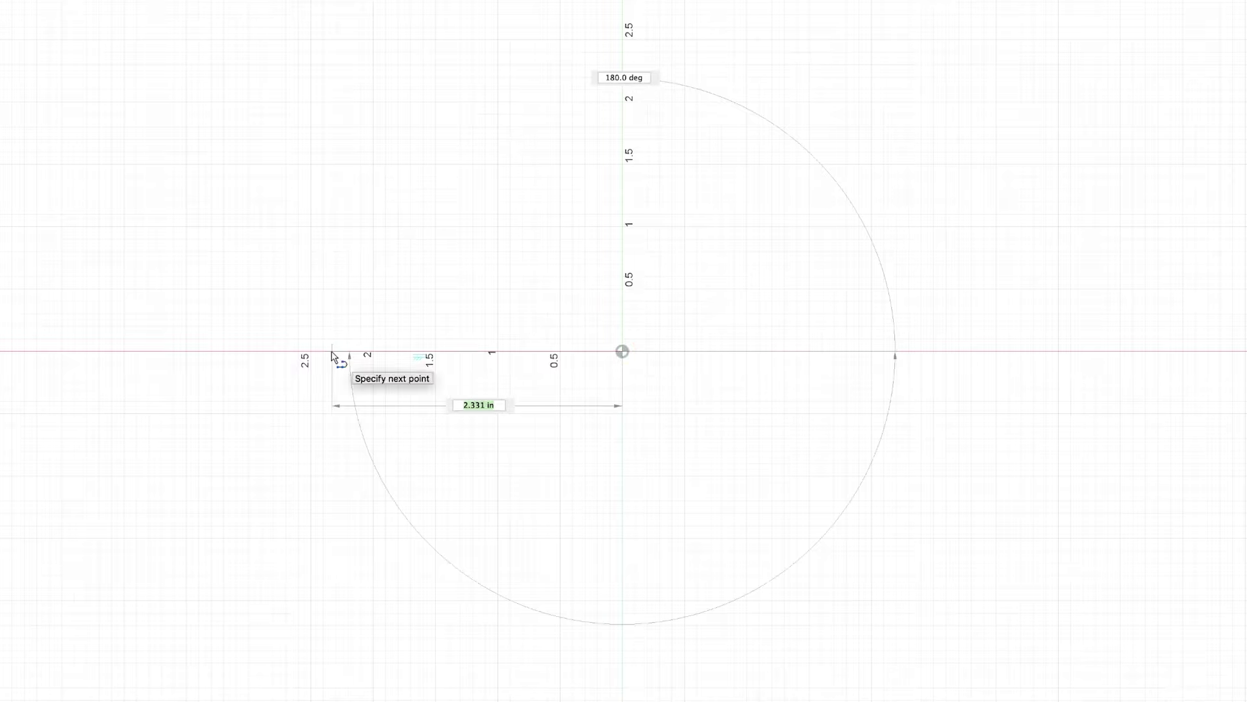
{"action": "type", "text": "1"}
{"action": "key", "text": "Tab"}
{"action": "type", "text": ".50"}
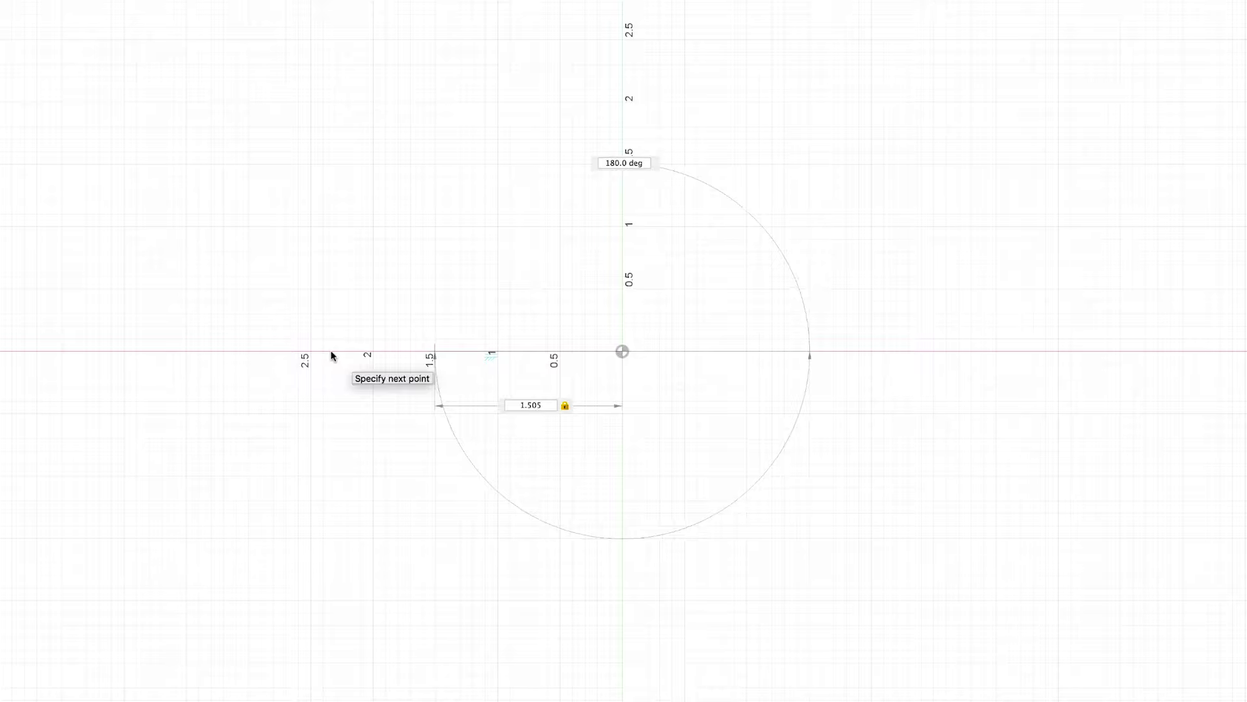
{"action": "key", "text": "Return"}
Draw a closed stepped profile above the line from the origin to its far end, with a groove floor about 0.10 in high and slanted last two segments
{"action": "scroll", "coordinate": [559, 354], "scroll_direction": "up", "scroll_amount": 5}
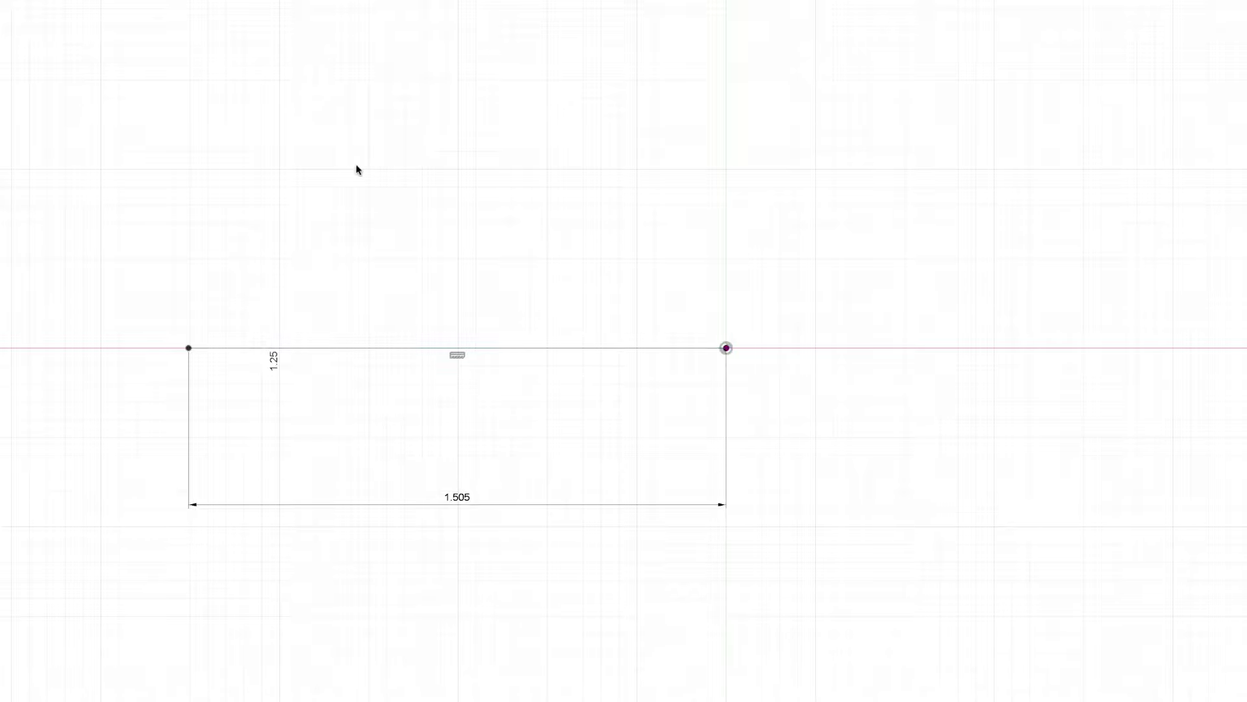
{"action": "left_click", "coordinate": [726, 348]}
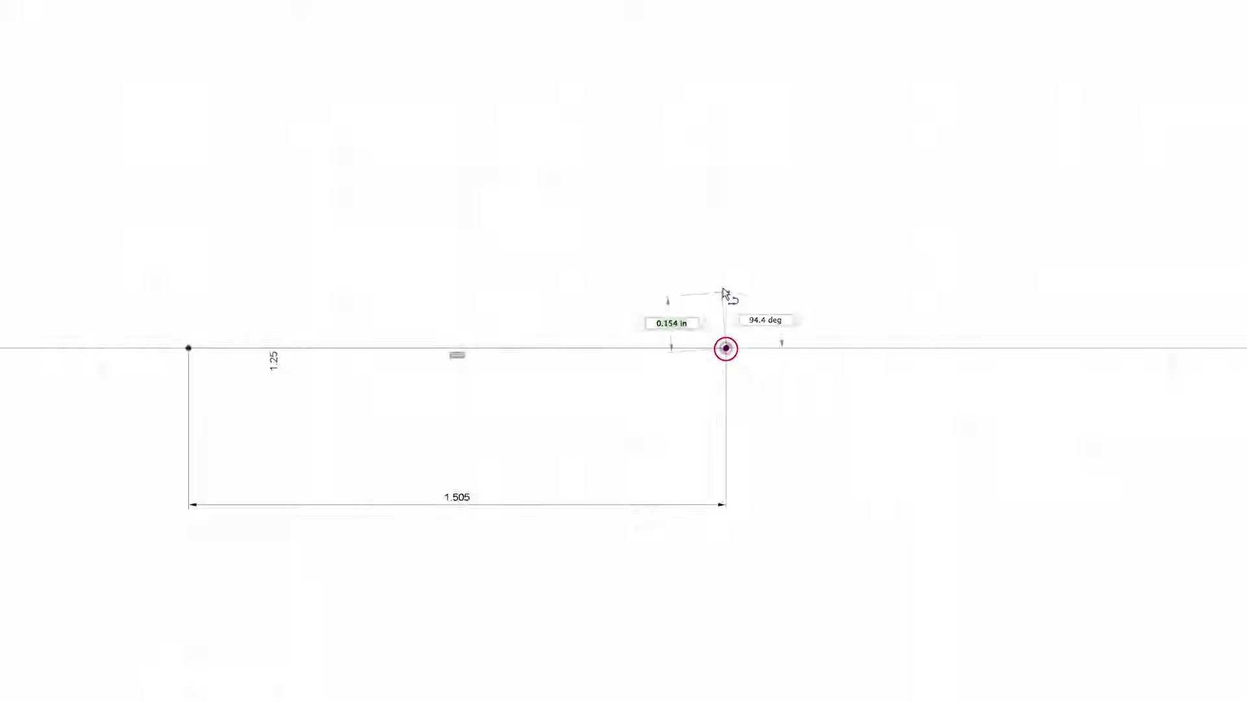
{"action": "left_click", "coordinate": [727, 278]}
{"action": "left_click", "coordinate": [632, 275]}
{"action": "left_click", "coordinate": [634, 313]}
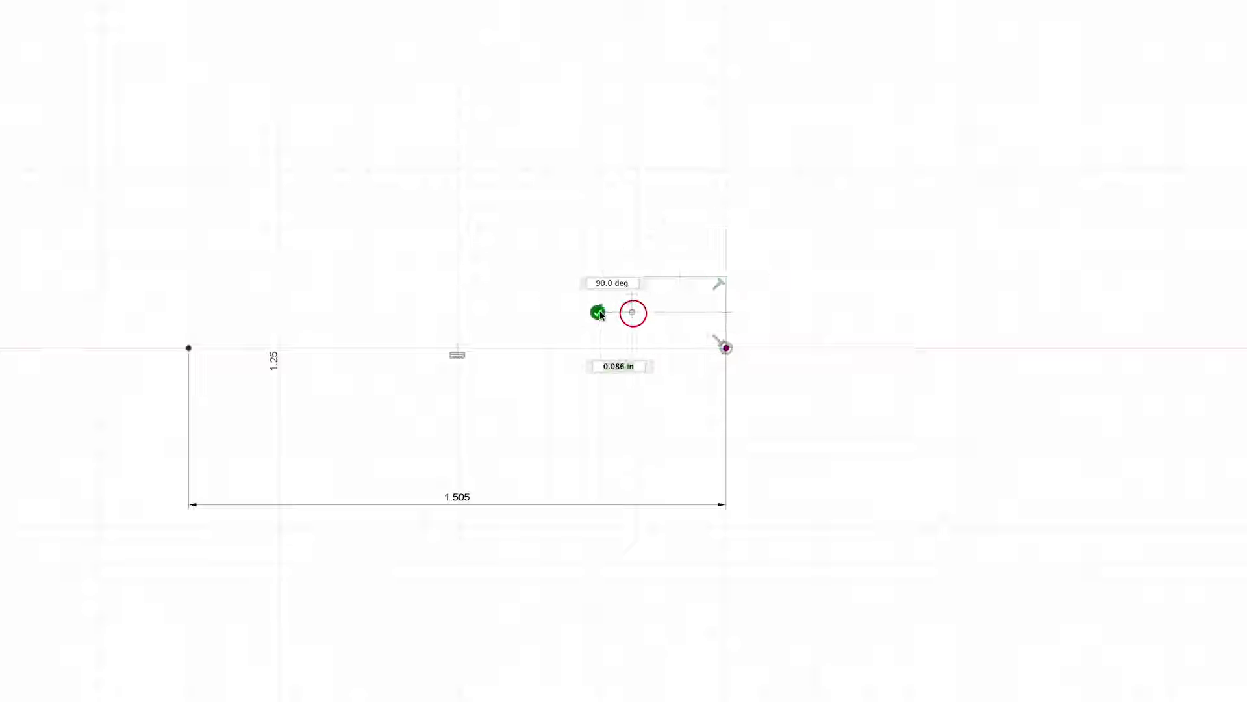
{"action": "left_click", "coordinate": [576, 312]}
{"action": "left_click", "coordinate": [577, 235]}
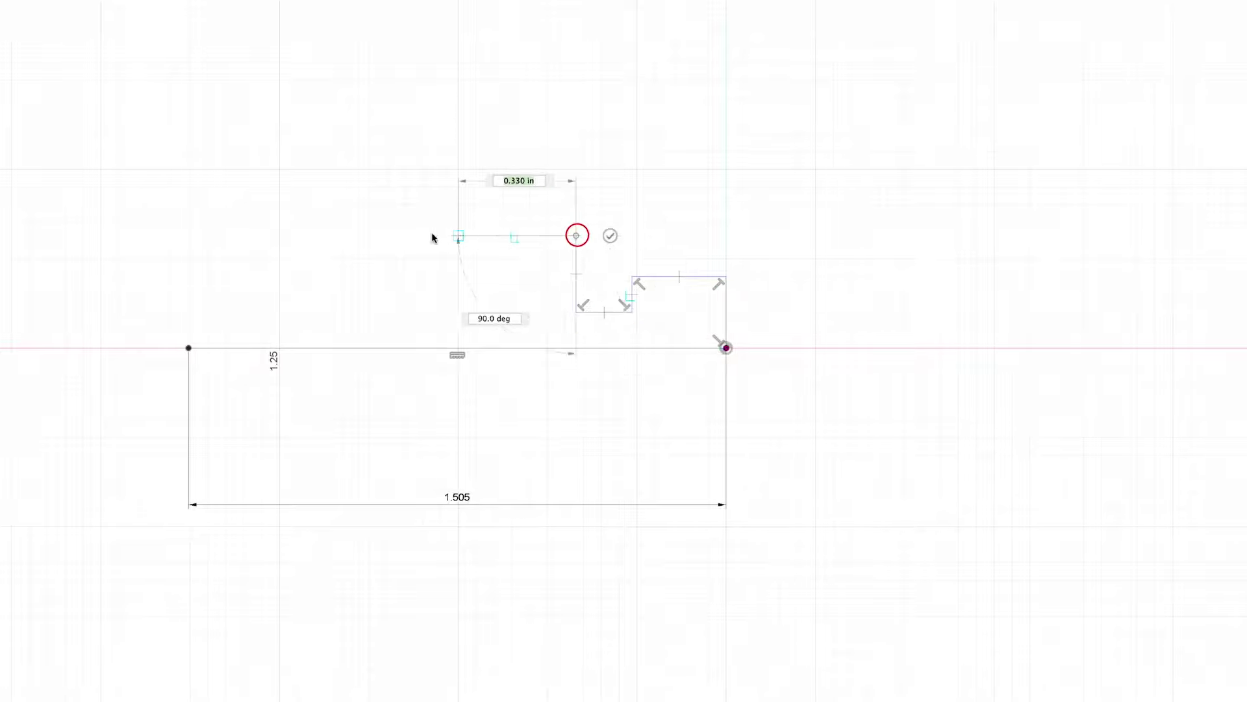
{"action": "left_click", "coordinate": [401, 236]}
{"action": "left_click", "coordinate": [400, 157]}
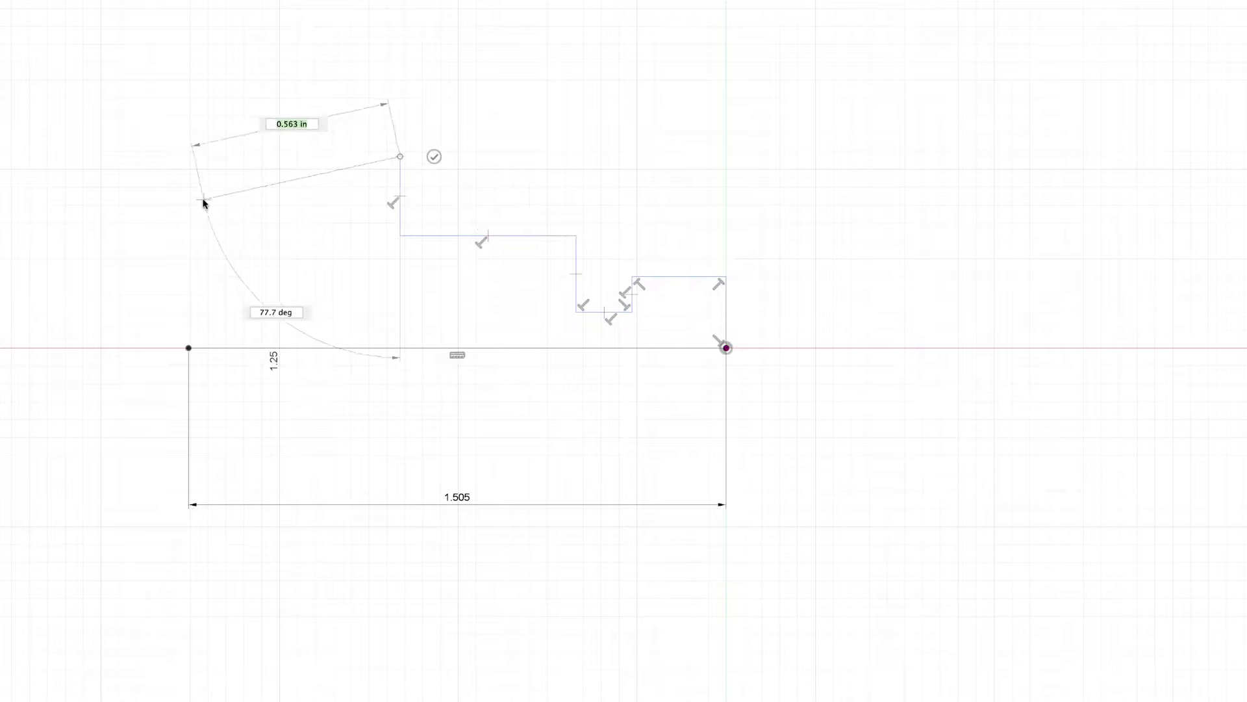
{"action": "left_click", "coordinate": [203, 201]}
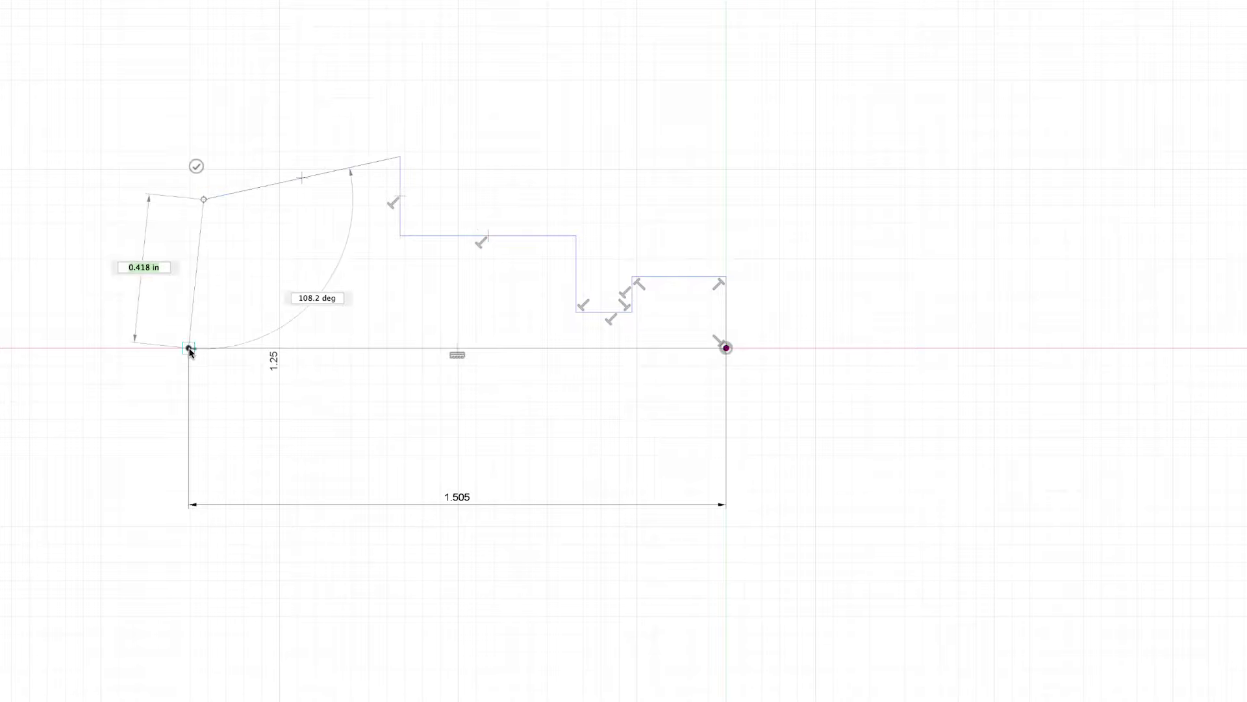
{"action": "left_click", "coordinate": [189, 349]}
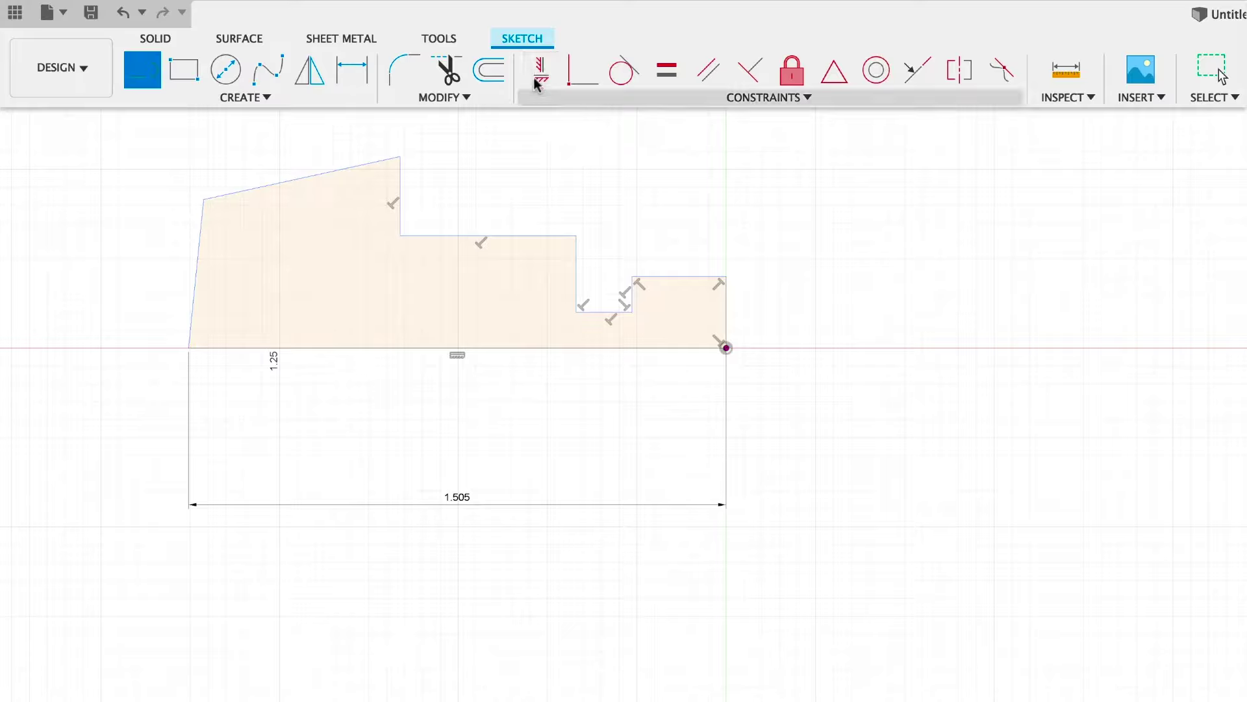
Apply the Horizontal/Vertical constraint to the slanted left and top edges, then to the remaining upper edges of the stepped profile
{"action": "left_click", "coordinate": [539, 71]}
{"action": "left_click", "coordinate": [198, 251]}
{"action": "left_click", "coordinate": [263, 191]}
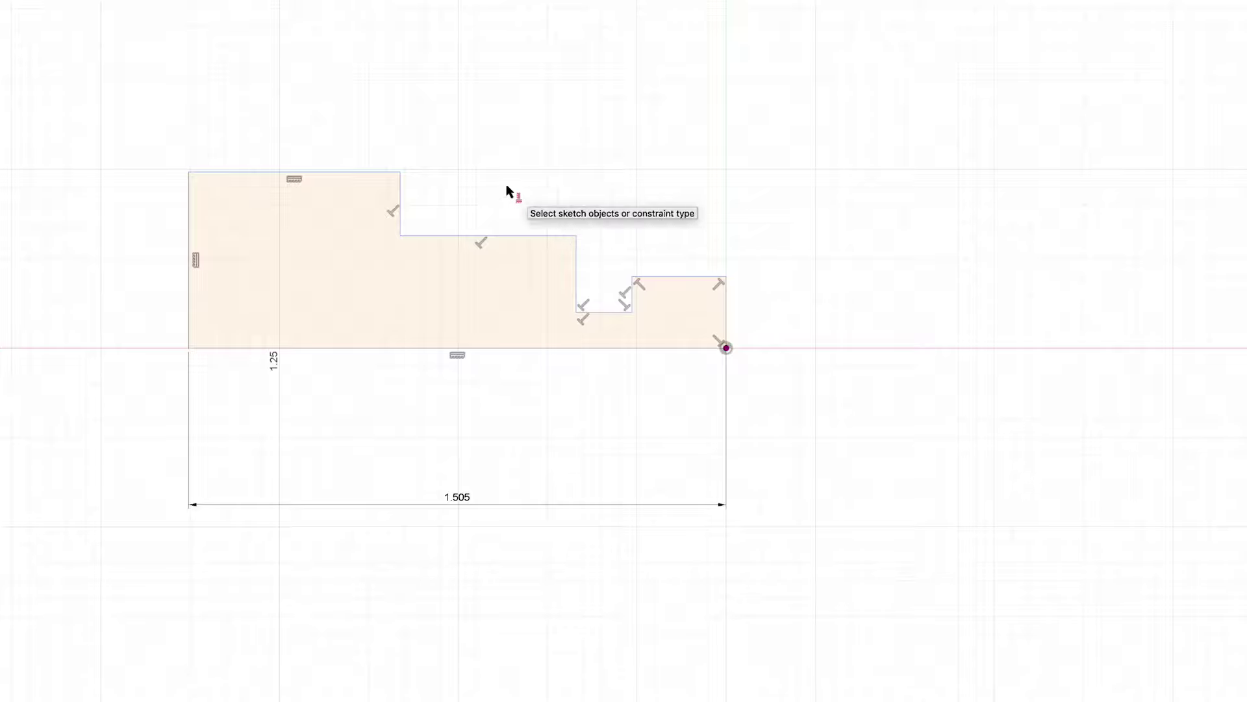
{"action": "left_click", "coordinate": [399, 190]}
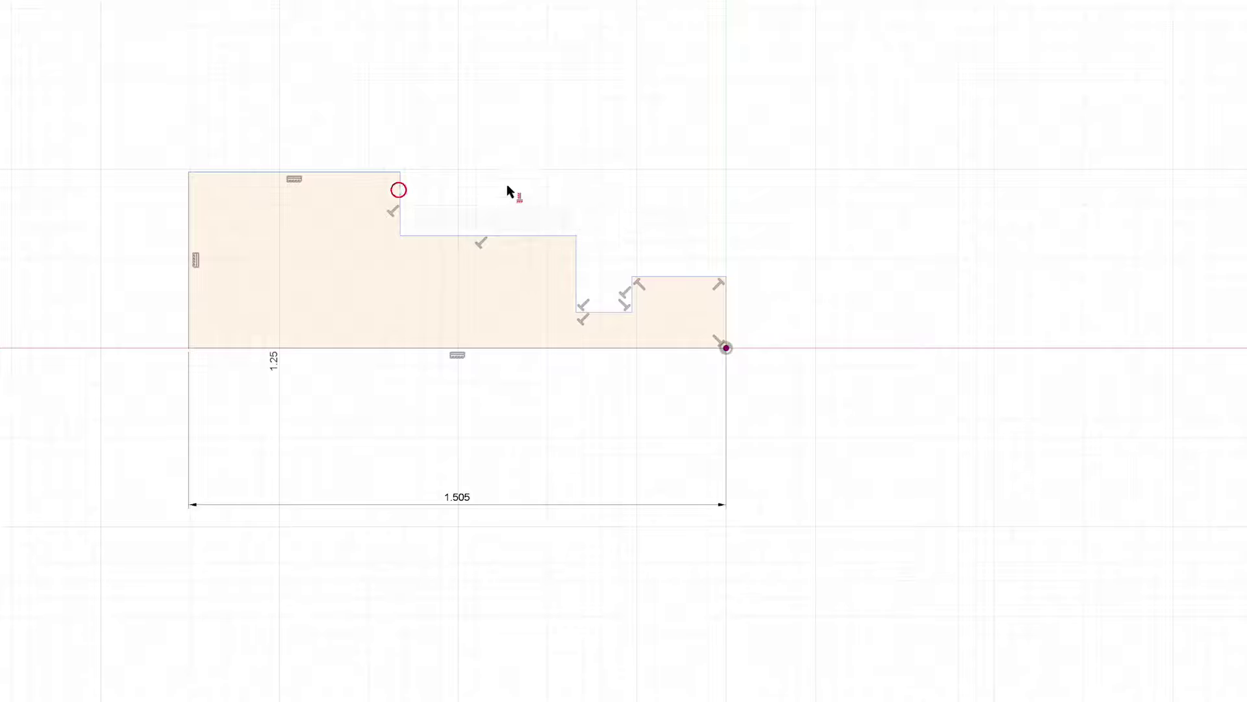
{"action": "left_click", "coordinate": [528, 234]}
{"action": "left_click", "coordinate": [574, 256]}
{"action": "left_click", "coordinate": [600, 311]}
{"action": "left_click", "coordinate": [631, 296]}
{"action": "left_click", "coordinate": [655, 278]}
{"action": "left_click", "coordinate": [727, 299]}
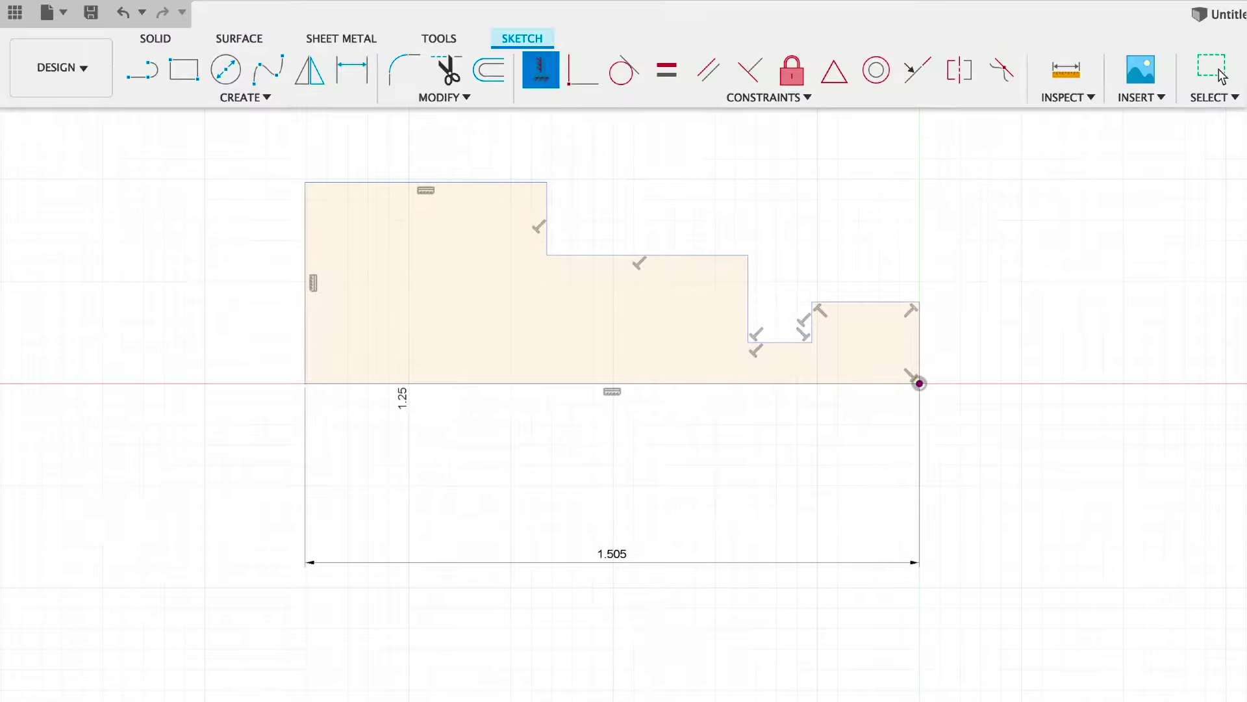
Dimension the height of the rightmost section above the baseline as .49/2 in
{"action": "key", "text": "d"}
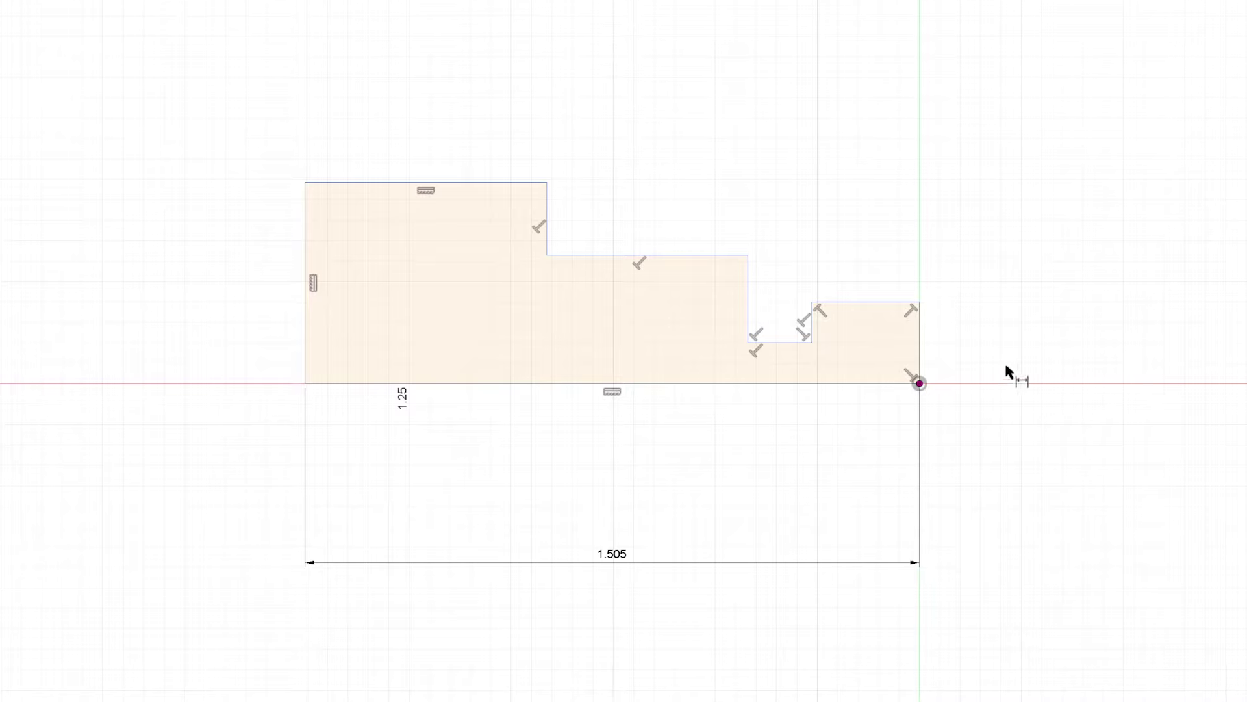
{"action": "left_click", "coordinate": [864, 383]}
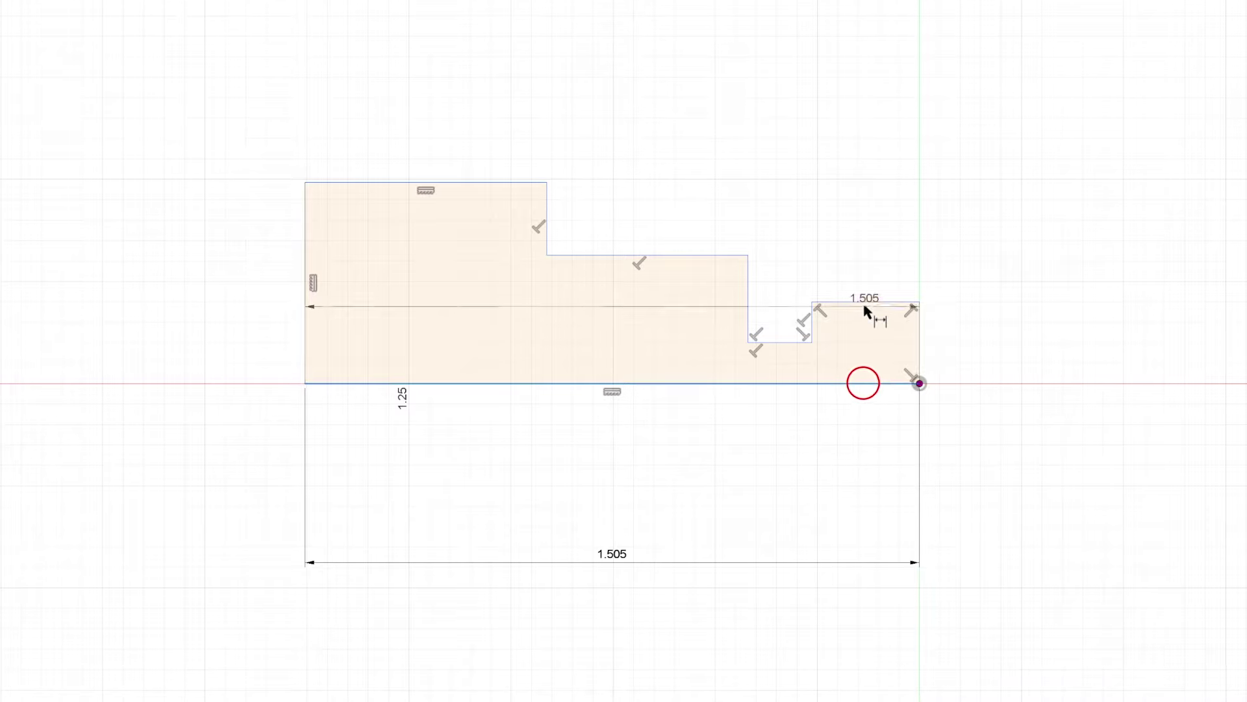
{"action": "left_click", "coordinate": [864, 302]}
{"action": "left_click", "coordinate": [995, 344]}
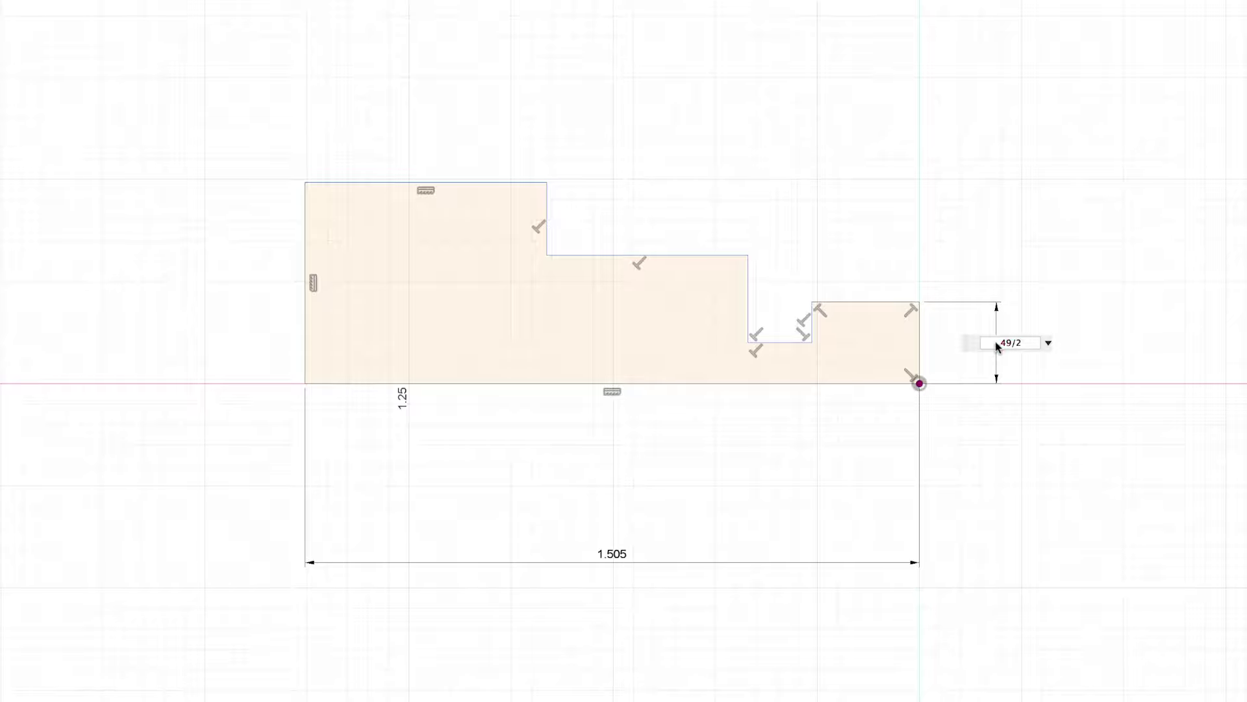
{"action": "key", "text": "Return"}
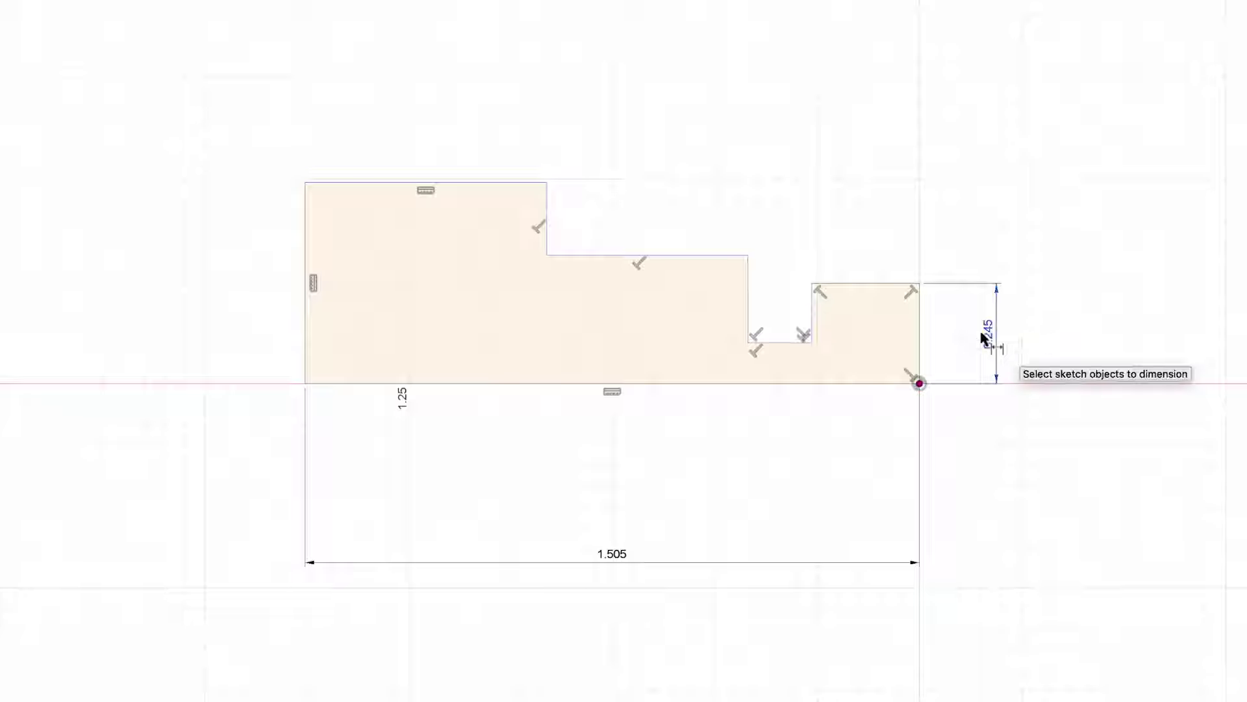
Dimension the height of the groove floor above the baseline as .3/2 in
{"action": "left_click", "coordinate": [779, 342]}
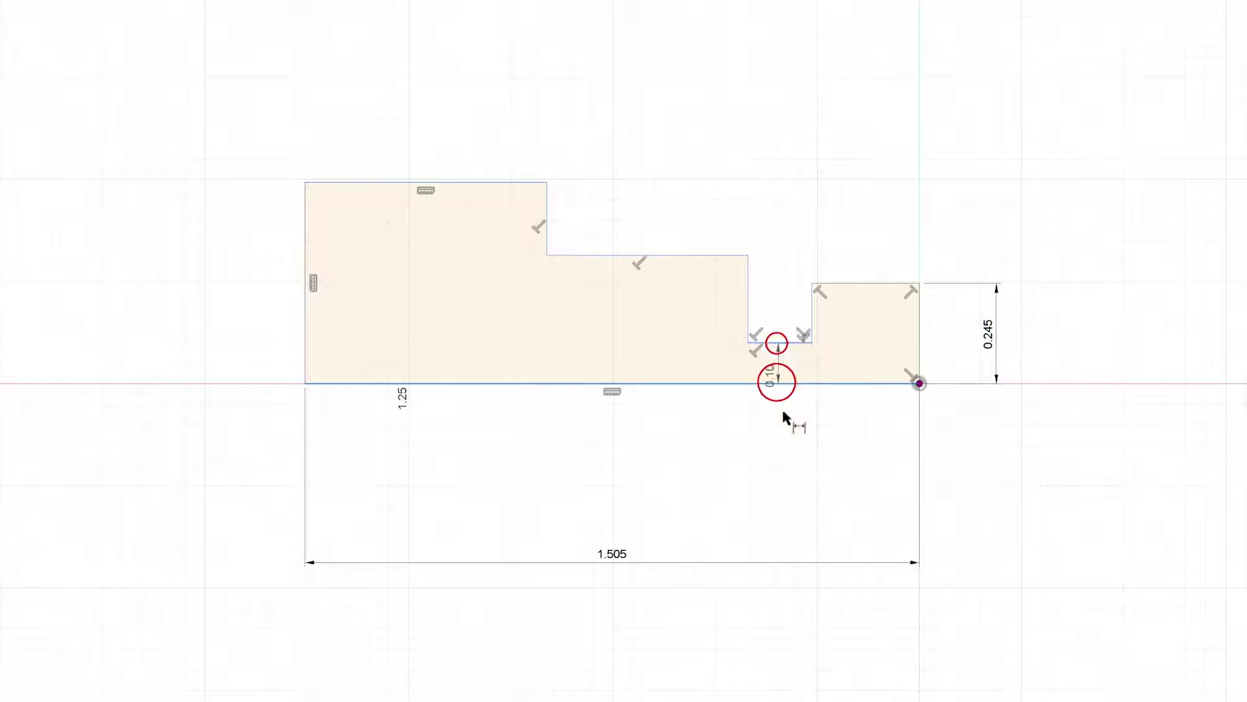
{"action": "left_click", "coordinate": [781, 423]}
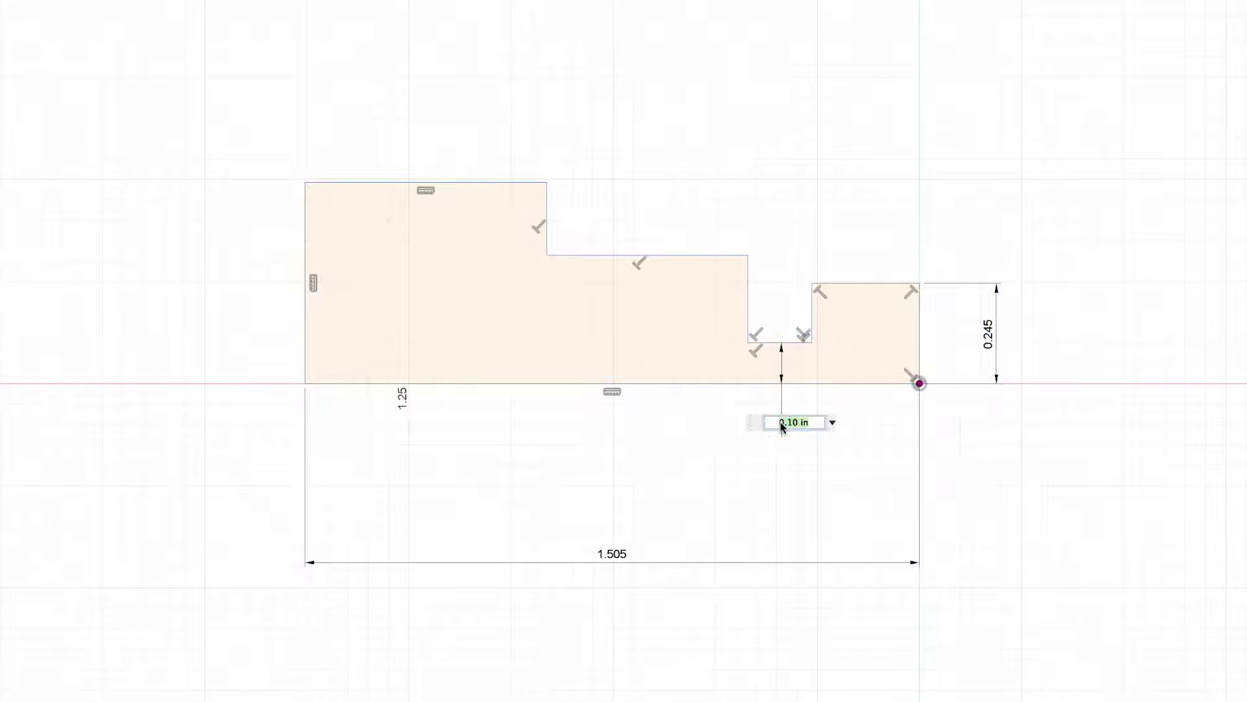
{"action": "type", "text": "."}
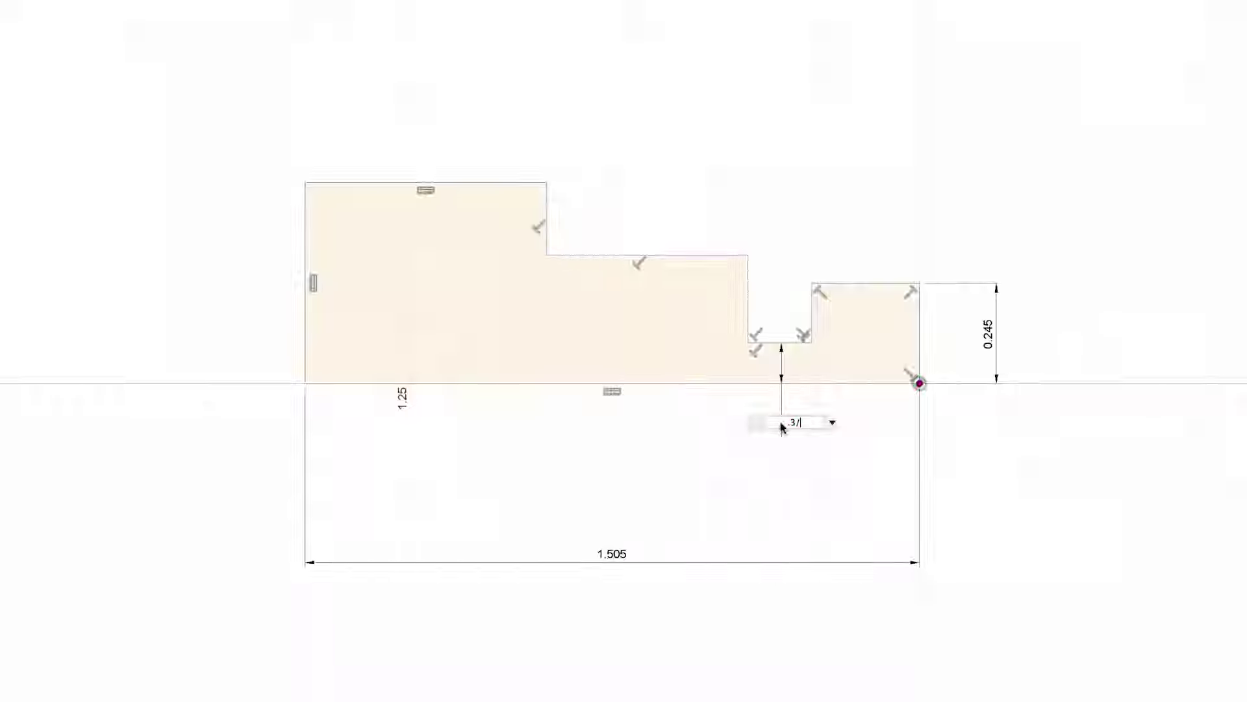
{"action": "type", "text": "3/2"}
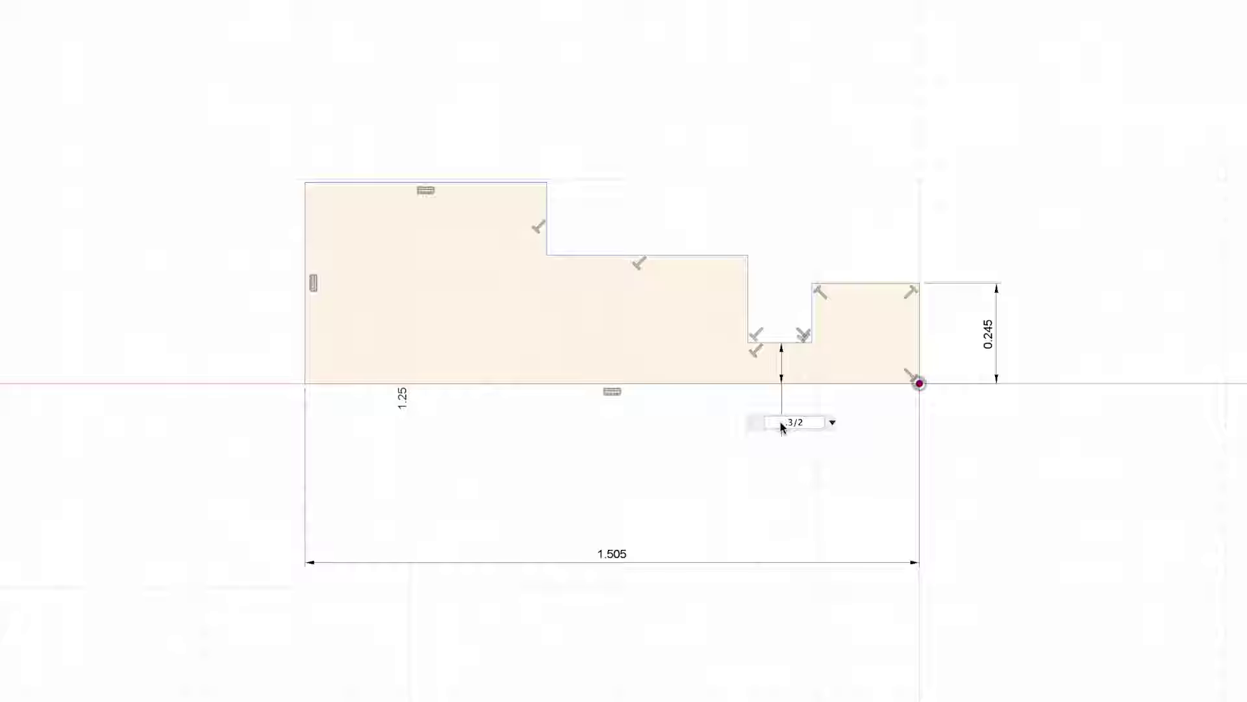
{"action": "key", "text": "Return"}
Dimension the height of the middle section above the baseline as .55/2 in
{"action": "left_click", "coordinate": [654, 381]}
{"action": "left_click", "coordinate": [657, 255]}
{"action": "left_click", "coordinate": [668, 308]}
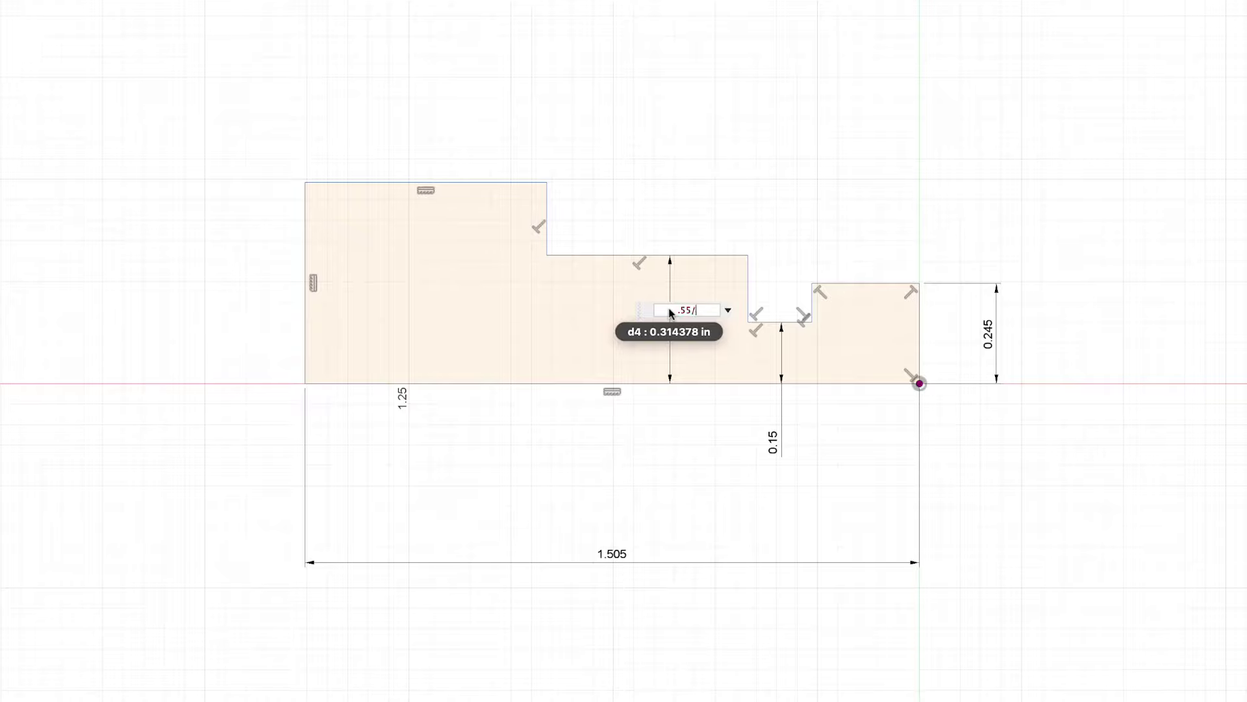
{"action": "key", "text": "Return"}
Dimension the height of the tall left section above the baseline as 0.475 in
{"action": "left_click", "coordinate": [465, 383]}
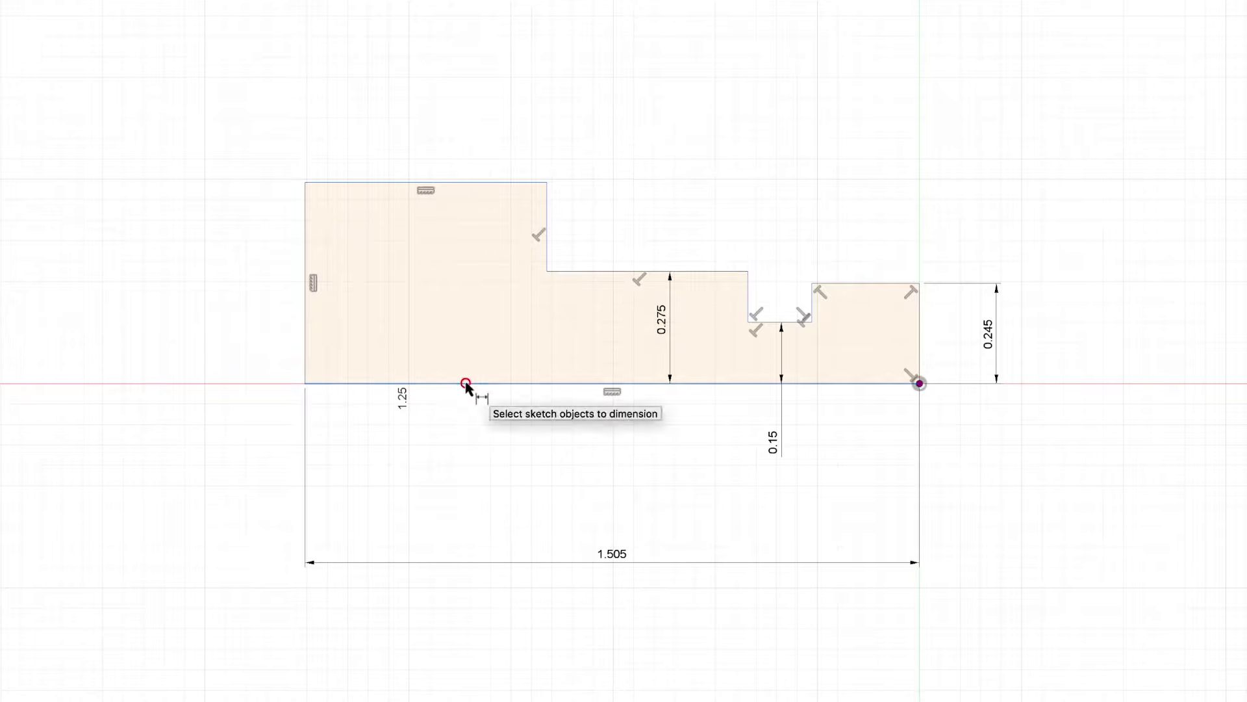
{"action": "left_click", "coordinate": [443, 182]}
{"action": "left_click", "coordinate": [222, 291]}
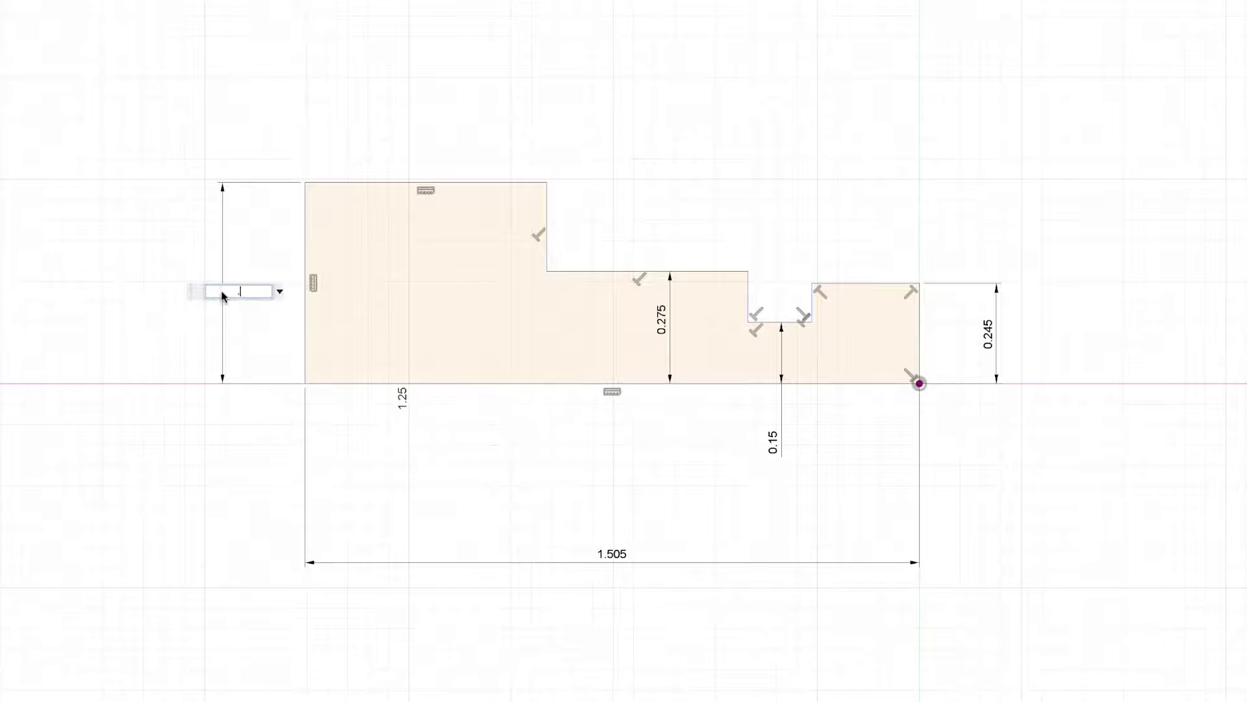
{"action": "key", "text": "Return"}
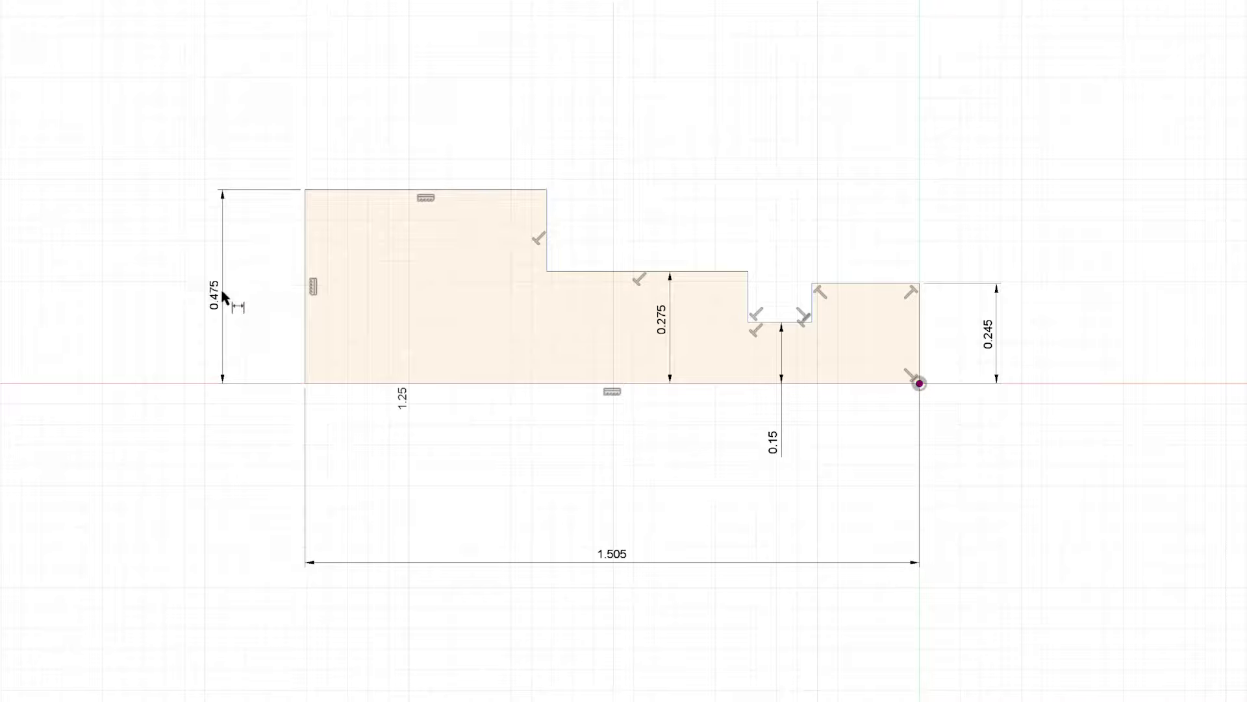
Dimension the width of the tall section from the profile's left edge to its first shoulder as .5 in
{"action": "left_click", "coordinate": [304, 280]}
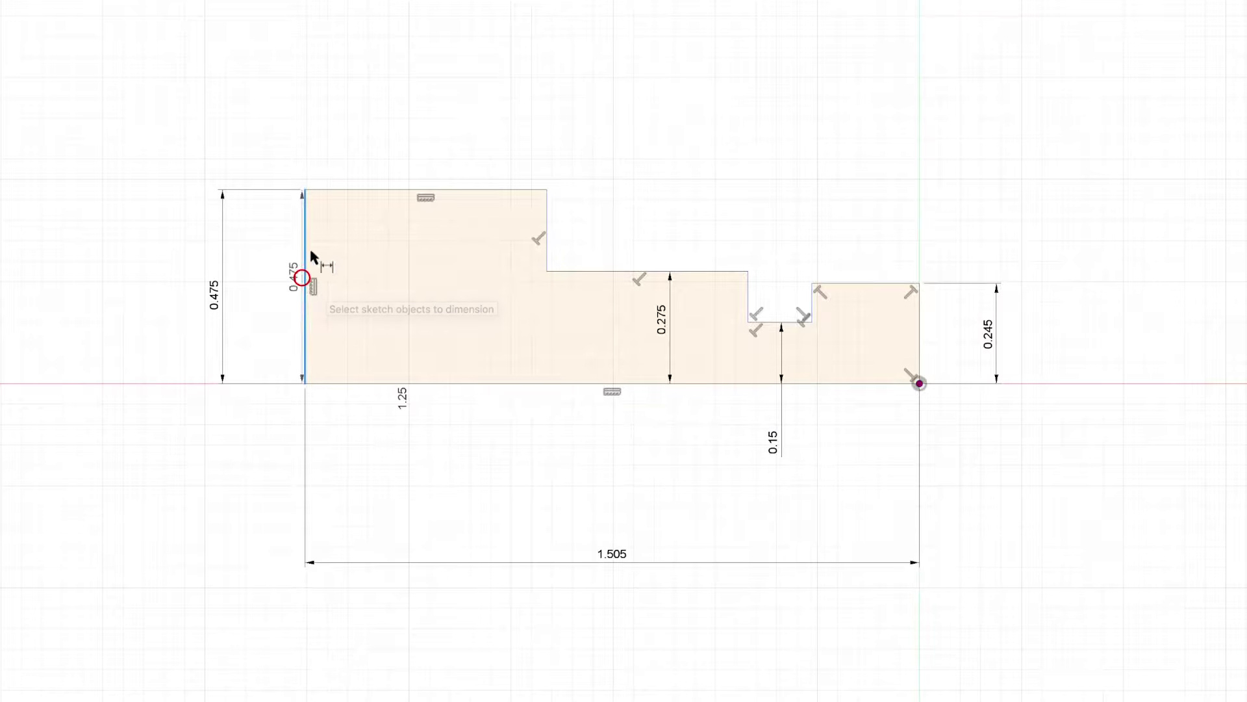
{"action": "left_click", "coordinate": [548, 214]}
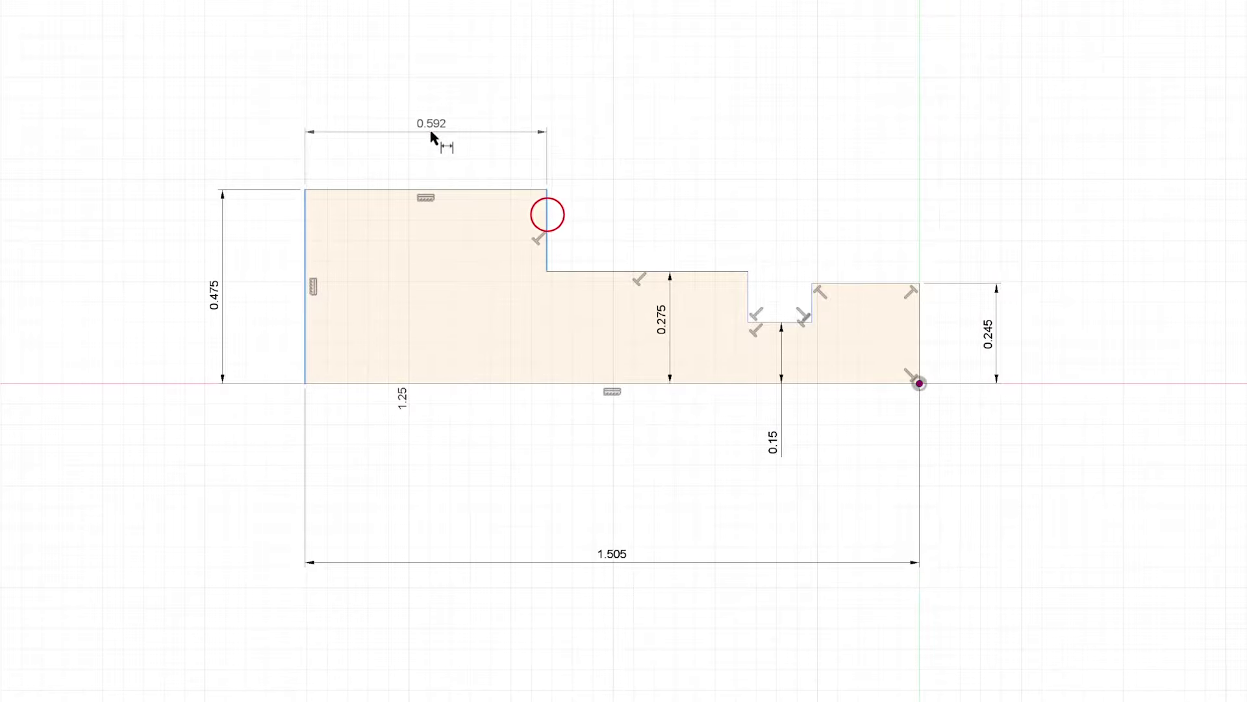
{"action": "left_click", "coordinate": [432, 132]}
{"action": "type", "text": ".5"}
{"action": "key", "text": "Return"}
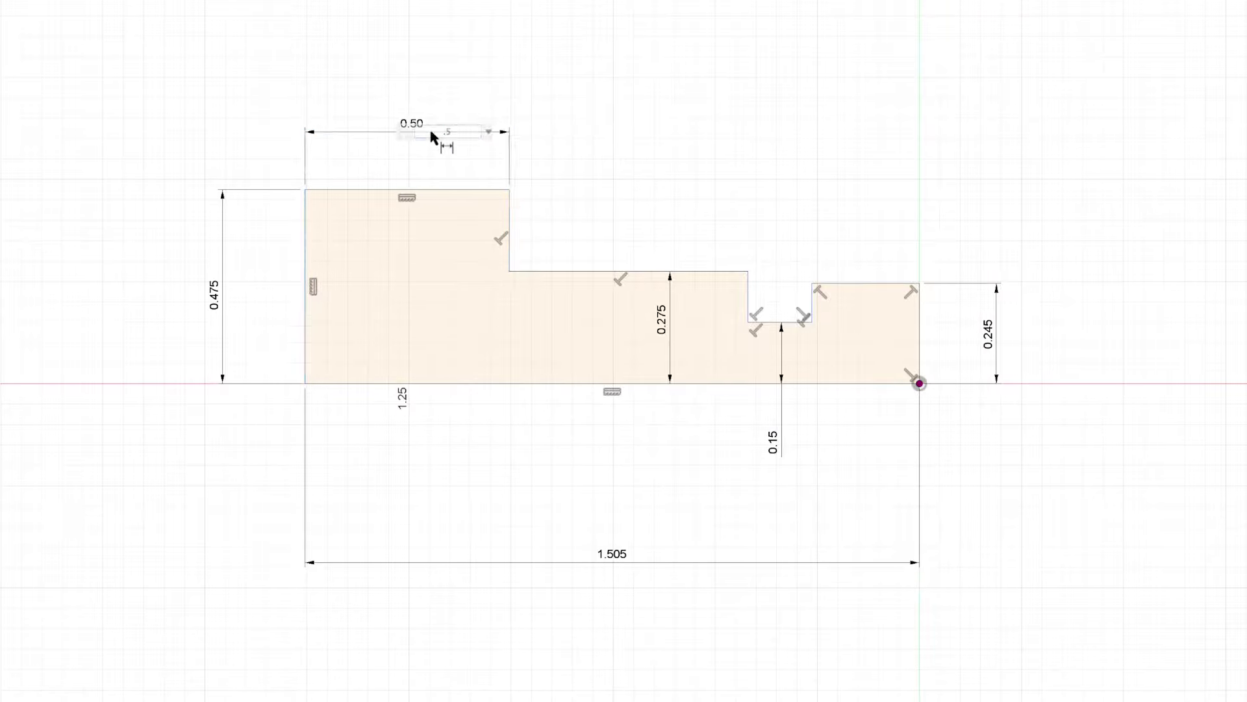
Dimension the distance from the profile's left edge to the groove's near wall as 1.14 in
{"action": "left_click", "coordinate": [306, 217]}
{"action": "left_click", "coordinate": [748, 288]}
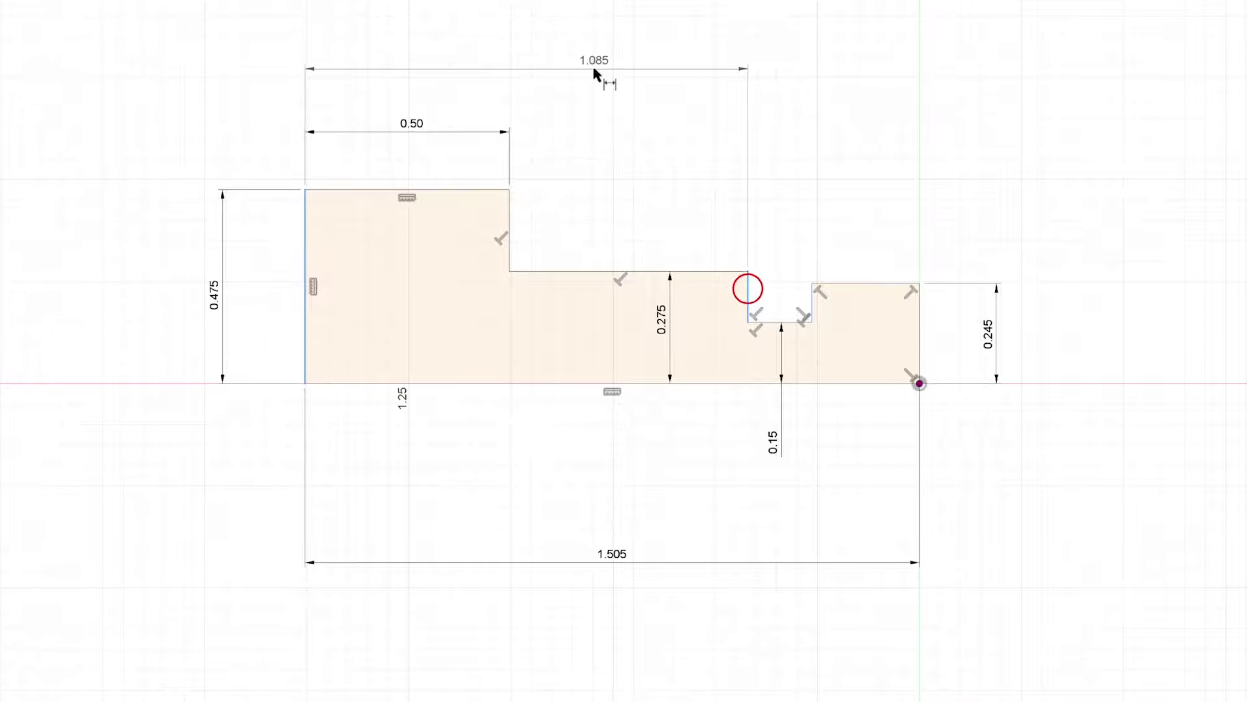
{"action": "left_click", "coordinate": [592, 68]}
{"action": "type", "text": "1"}
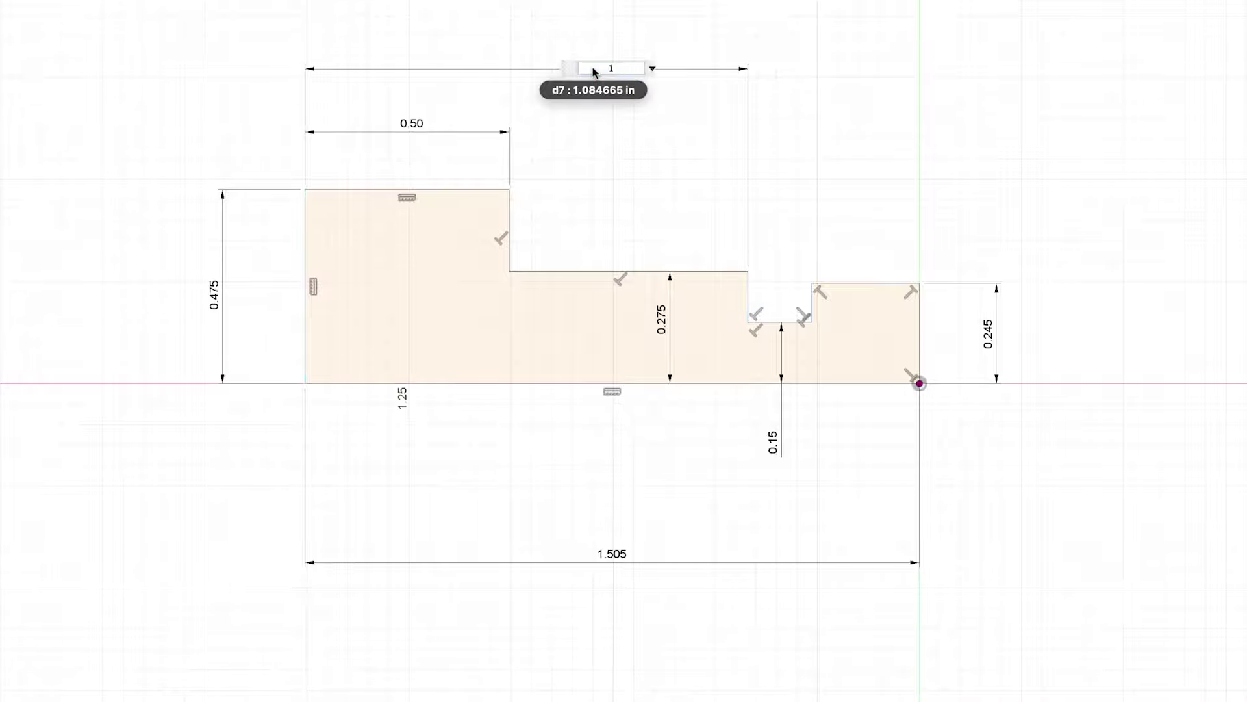
{"action": "type", "text": ".14"}
{"action": "key", "text": "Return"}
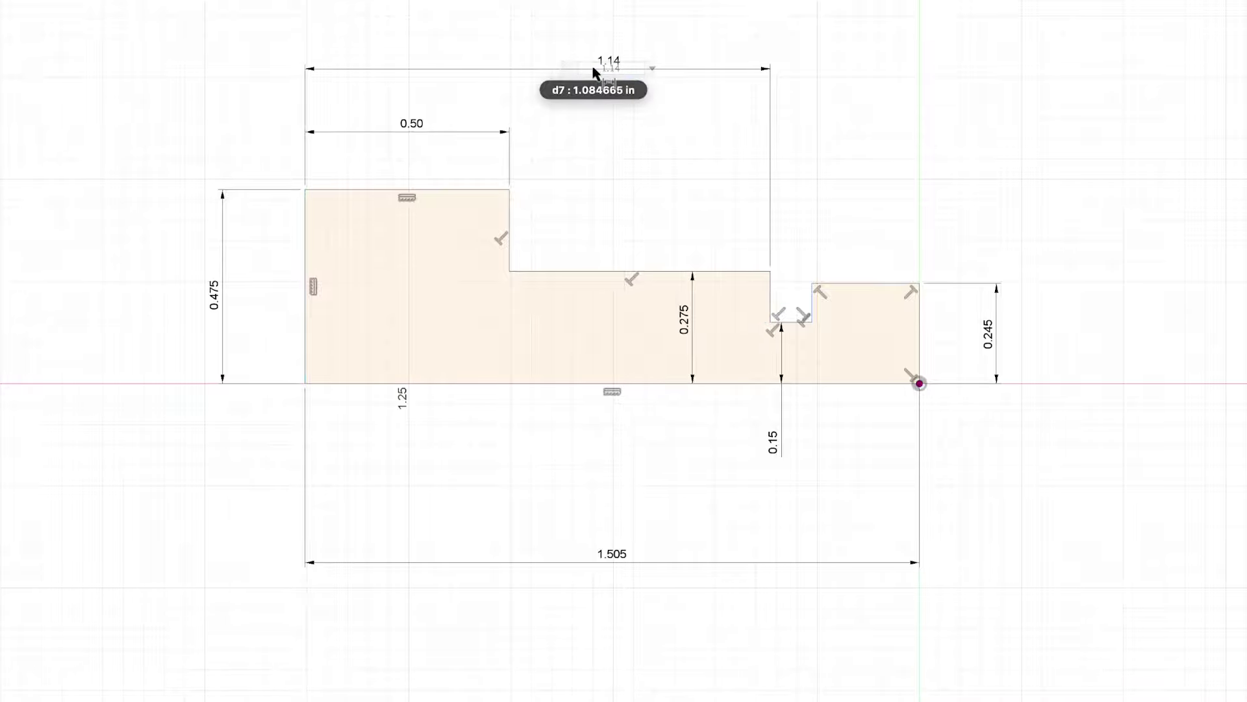
Dimension the distance from the profile's left edge to the groove's far wall as 1.205 in
{"action": "left_click", "coordinate": [305, 293]}
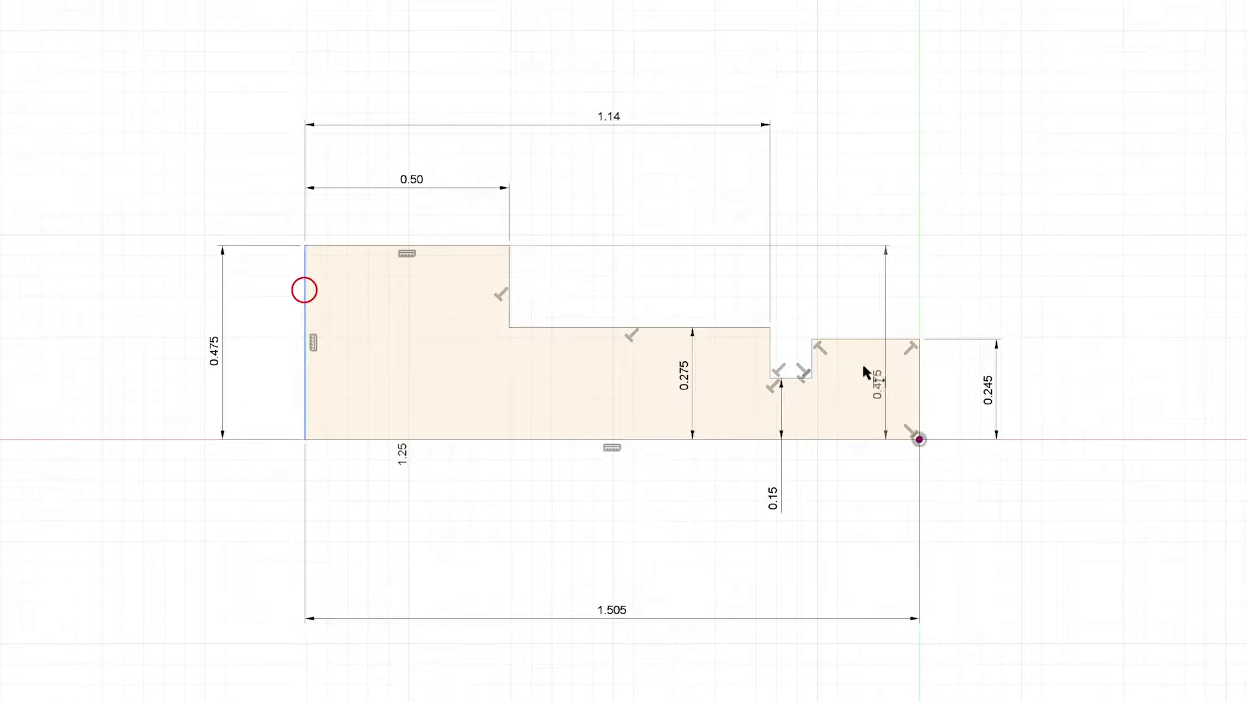
{"action": "left_click", "coordinate": [810, 362]}
{"action": "left_click", "coordinate": [700, 69]}
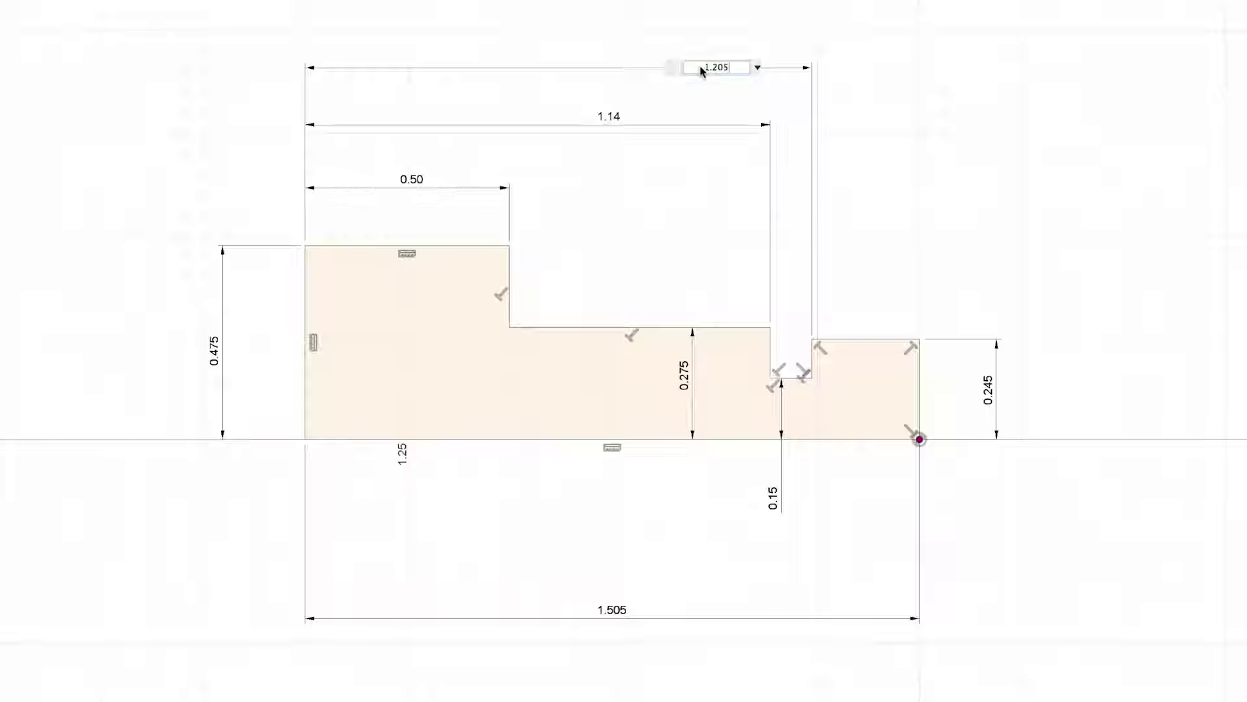
{"action": "key", "text": "Return"}
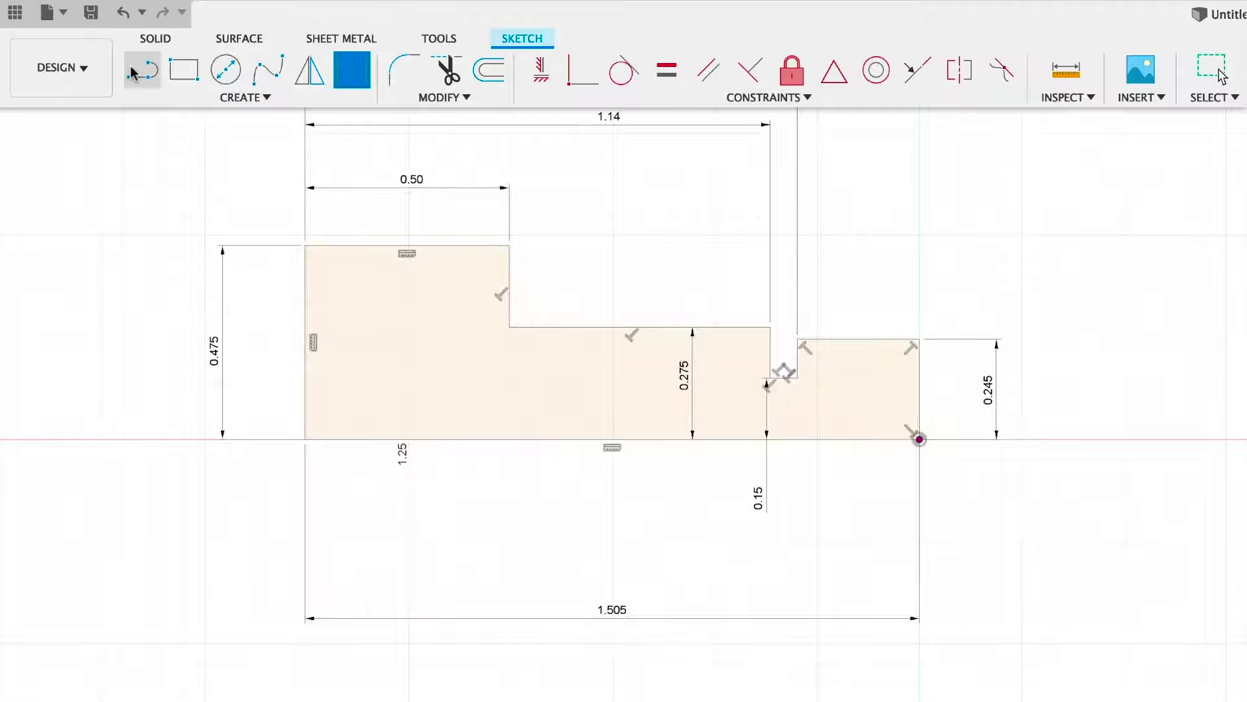
Draw a 0.6 in horizontal line inward from the profile's left edge, followed by a slanted line down to the baseline
{"action": "left_click", "coordinate": [135, 74]}
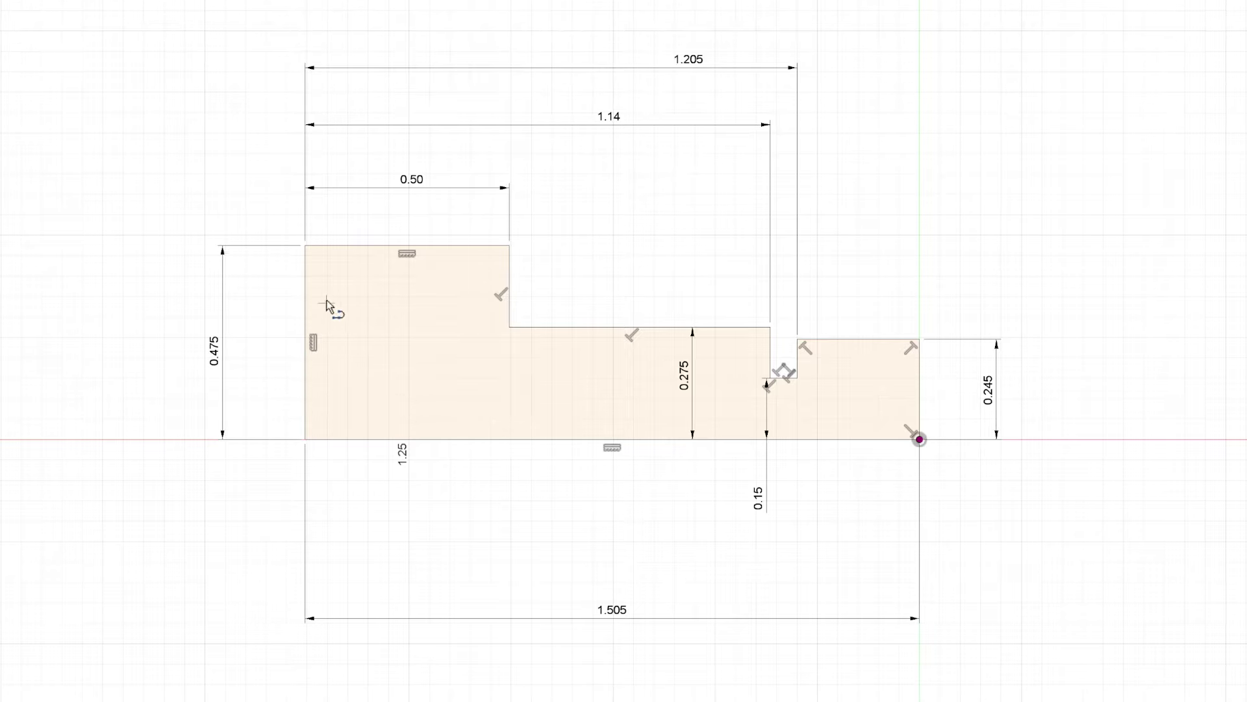
{"action": "left_click", "coordinate": [304, 369]}
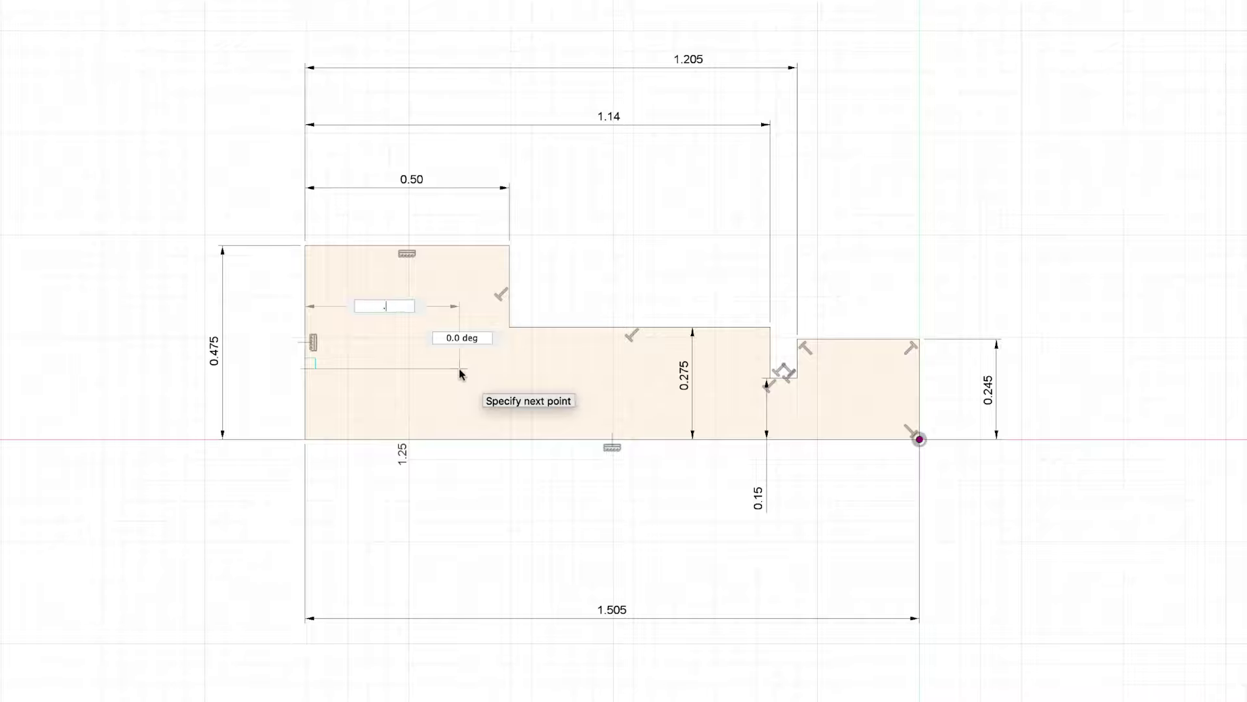
{"action": "type", "text": ".6"}
{"action": "key", "text": "Tab"}
{"action": "key", "text": "Return"}
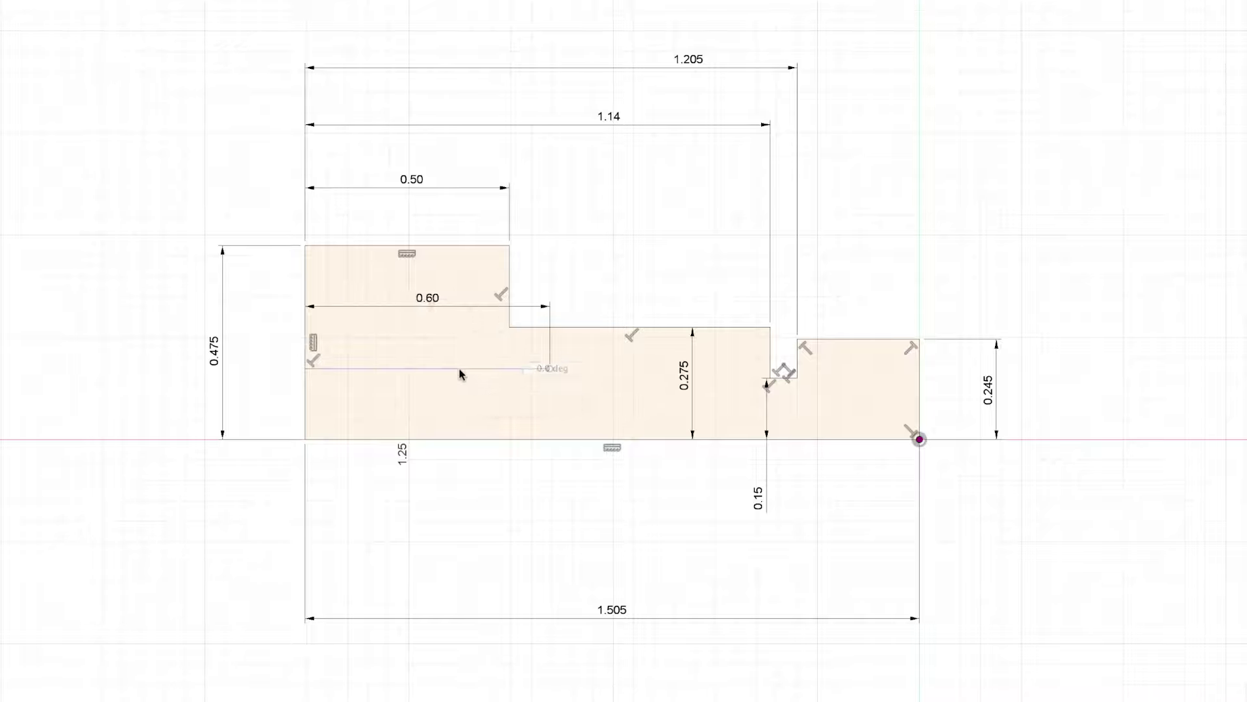
{"action": "left_click", "coordinate": [550, 368]}
{"action": "double_click", "coordinate": [578, 438]}
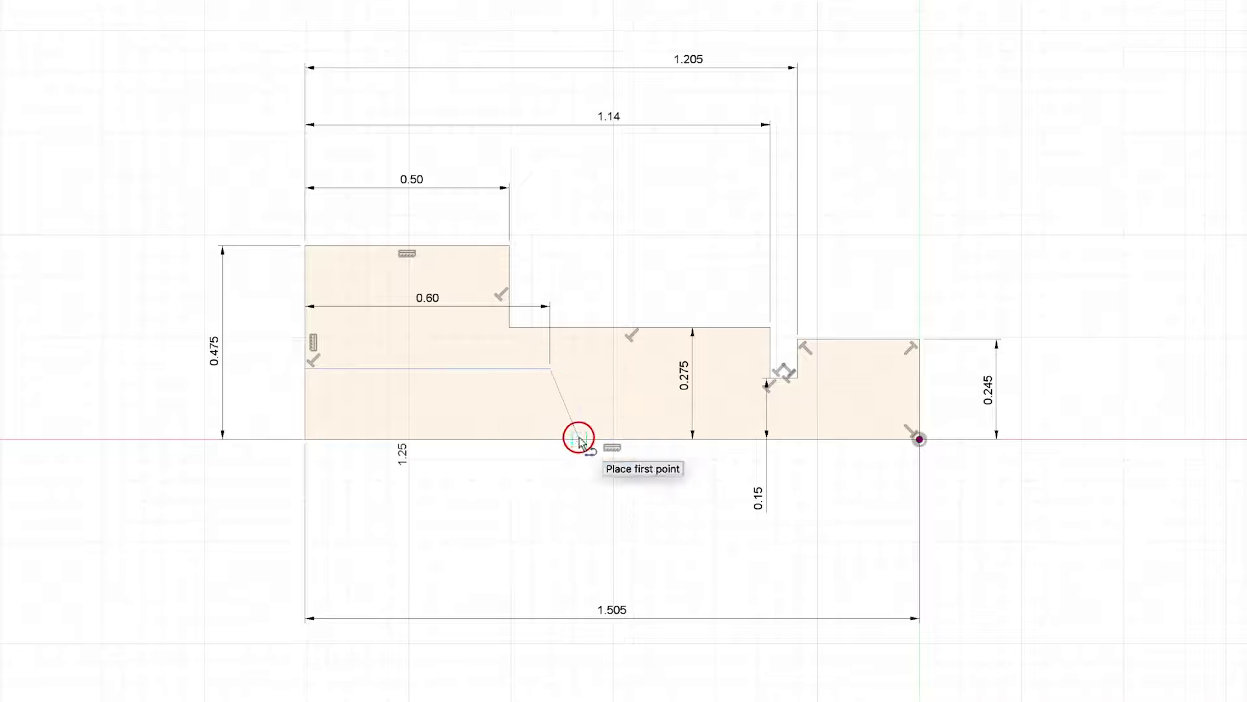
Dimension the angle between the slanted line and the baseline as 70 degrees
{"action": "key", "text": "d"}
{"action": "left_click", "coordinate": [558, 394]}
{"action": "left_click", "coordinate": [537, 437]}
{"action": "left_click", "coordinate": [519, 408]}
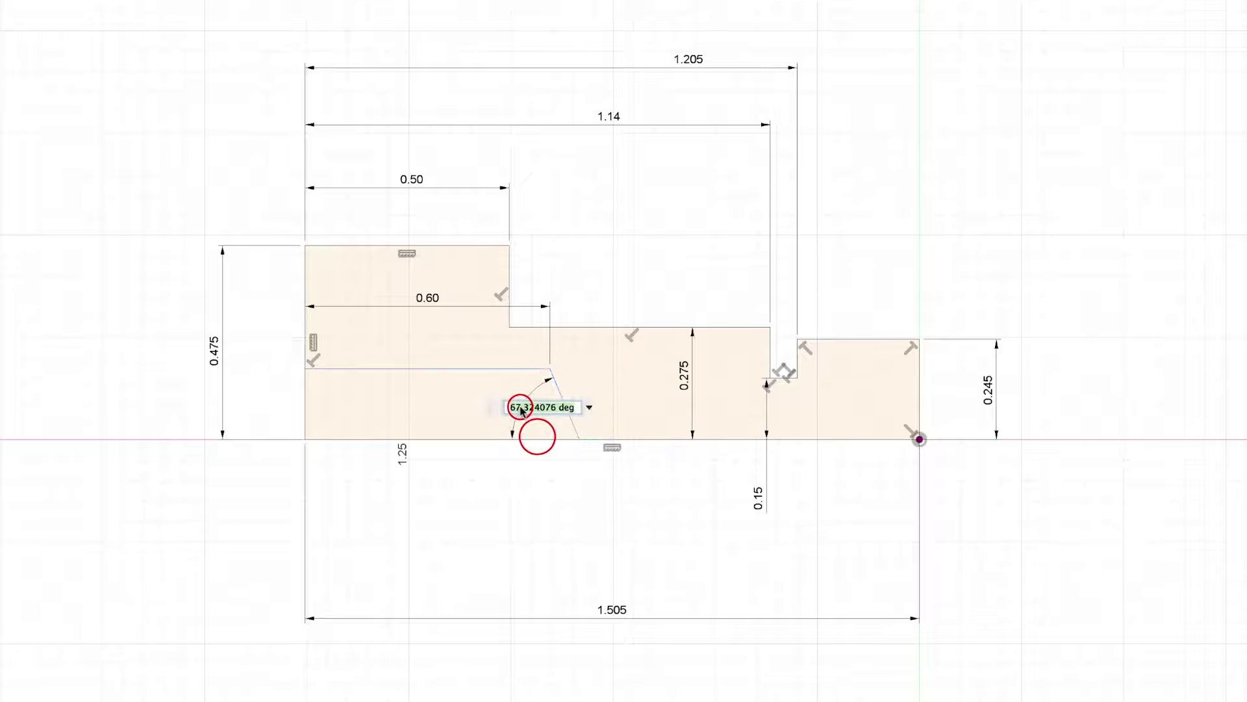
{"action": "type", "text": "70"}
{"action": "key", "text": "Return"}
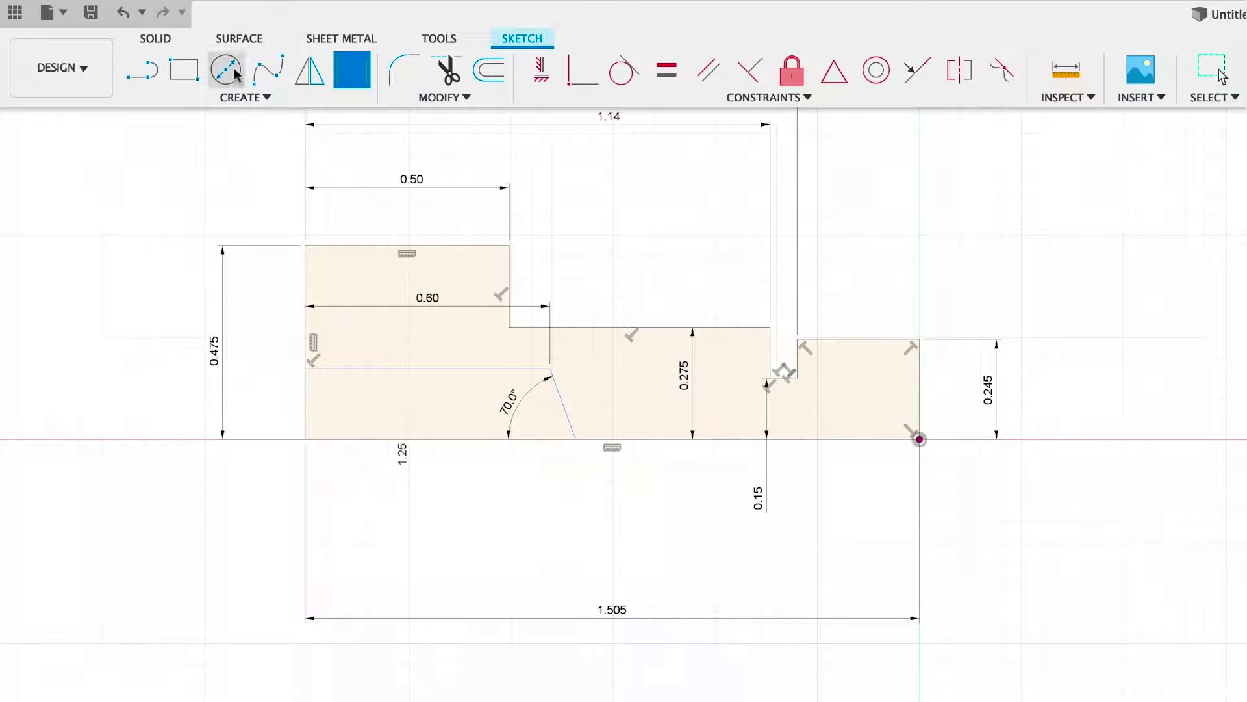
Draw a 0.25 in diameter circle centred just above the tall section's upper edge
{"action": "left_click", "coordinate": [225, 70]}
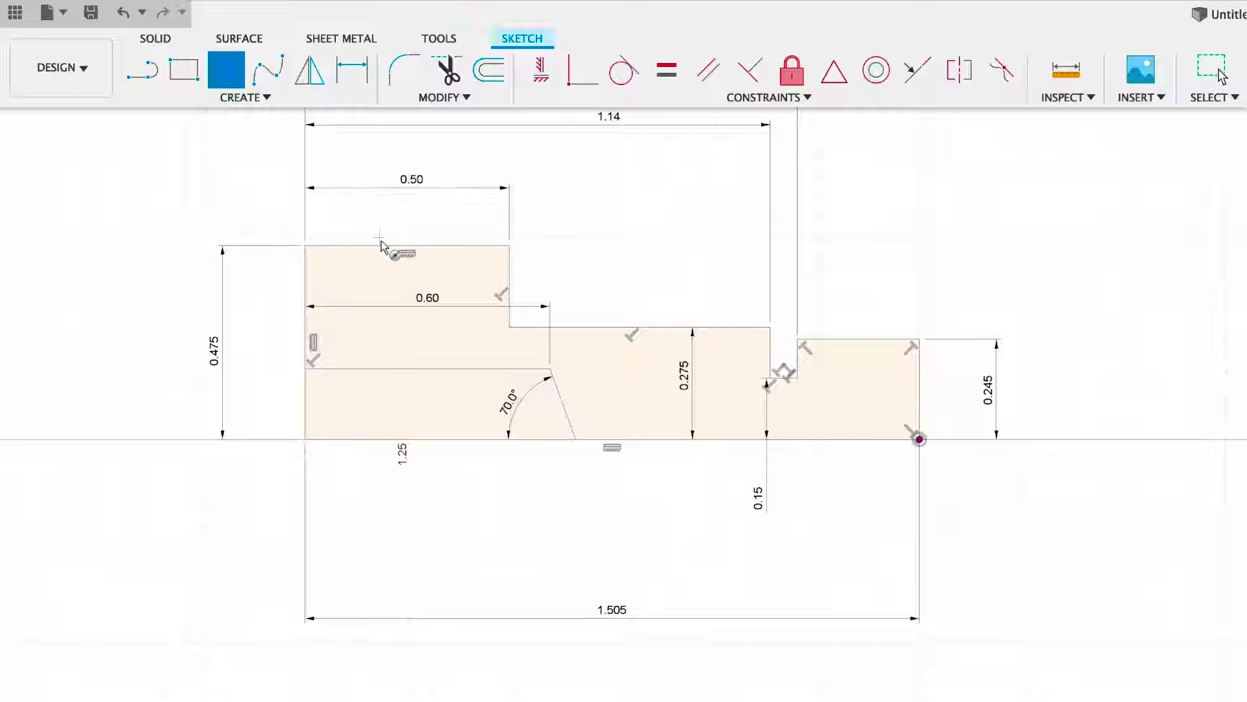
{"action": "left_click", "coordinate": [398, 218]}
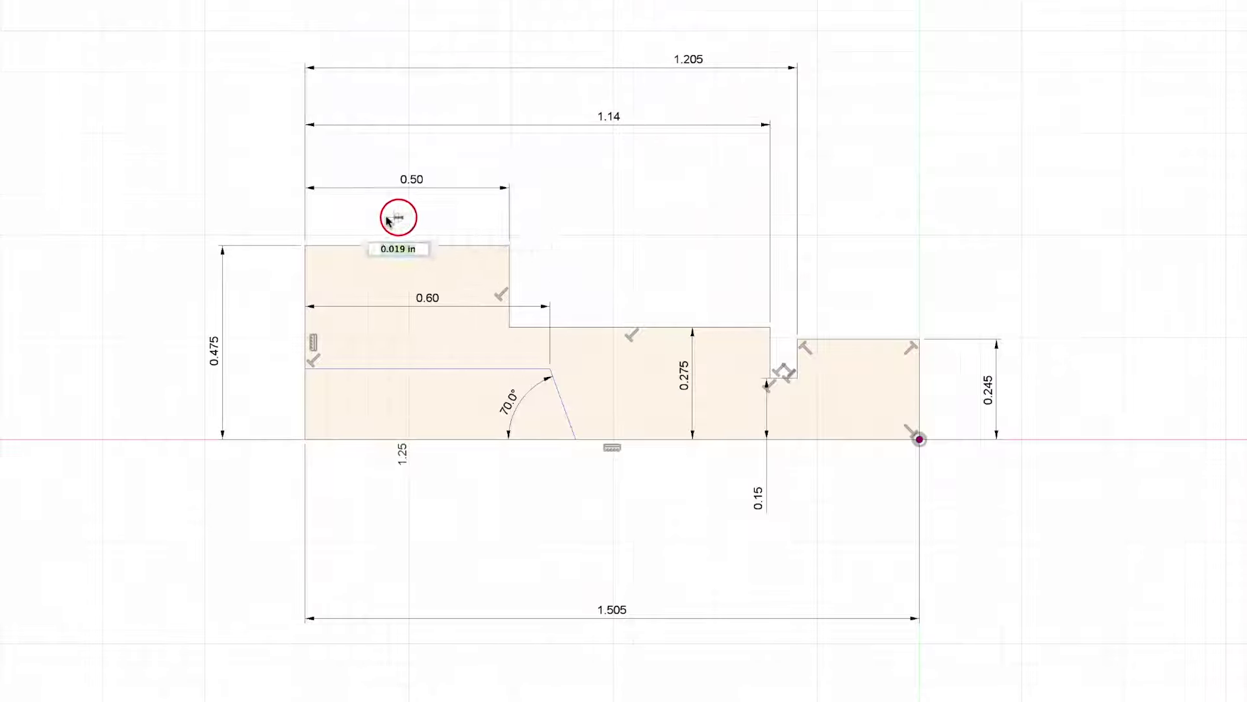
{"action": "type", "text": ".25"}
{"action": "key", "text": "Return"}
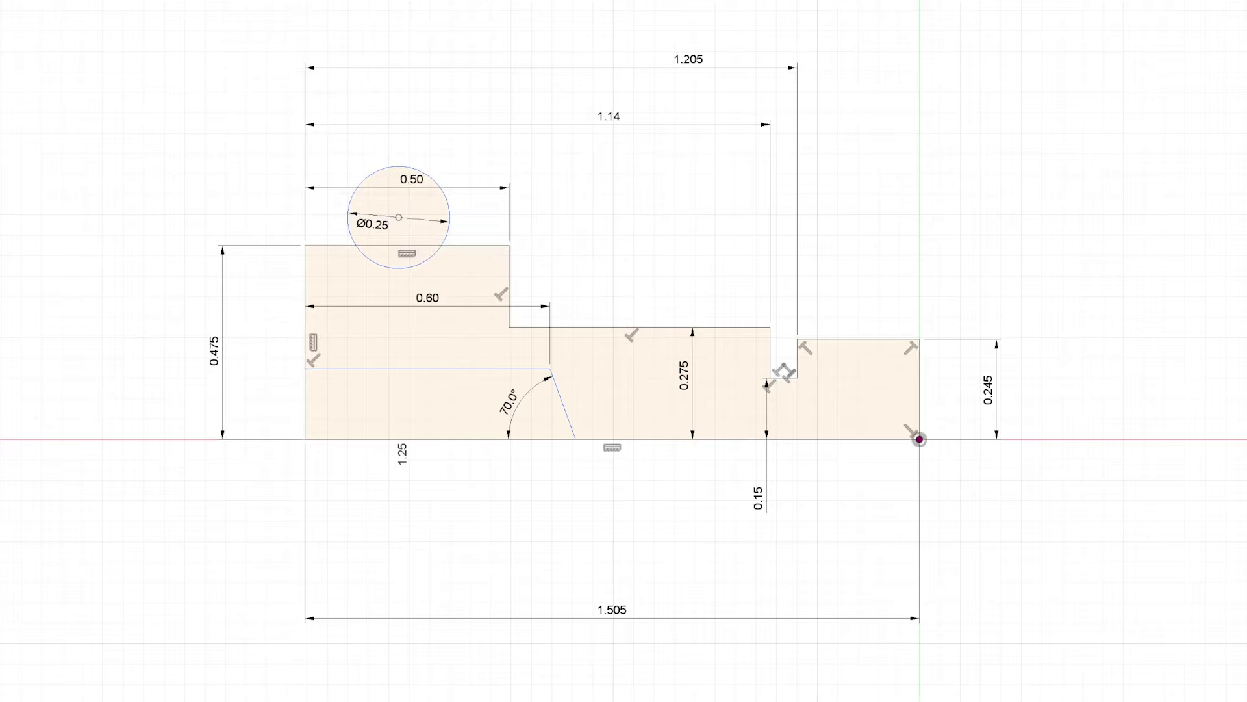
Dimension the distance from the profile's left edge to the circle's centre as 0.25 in
{"action": "left_click", "coordinate": [305, 271]}
{"action": "left_click", "coordinate": [399, 217]}
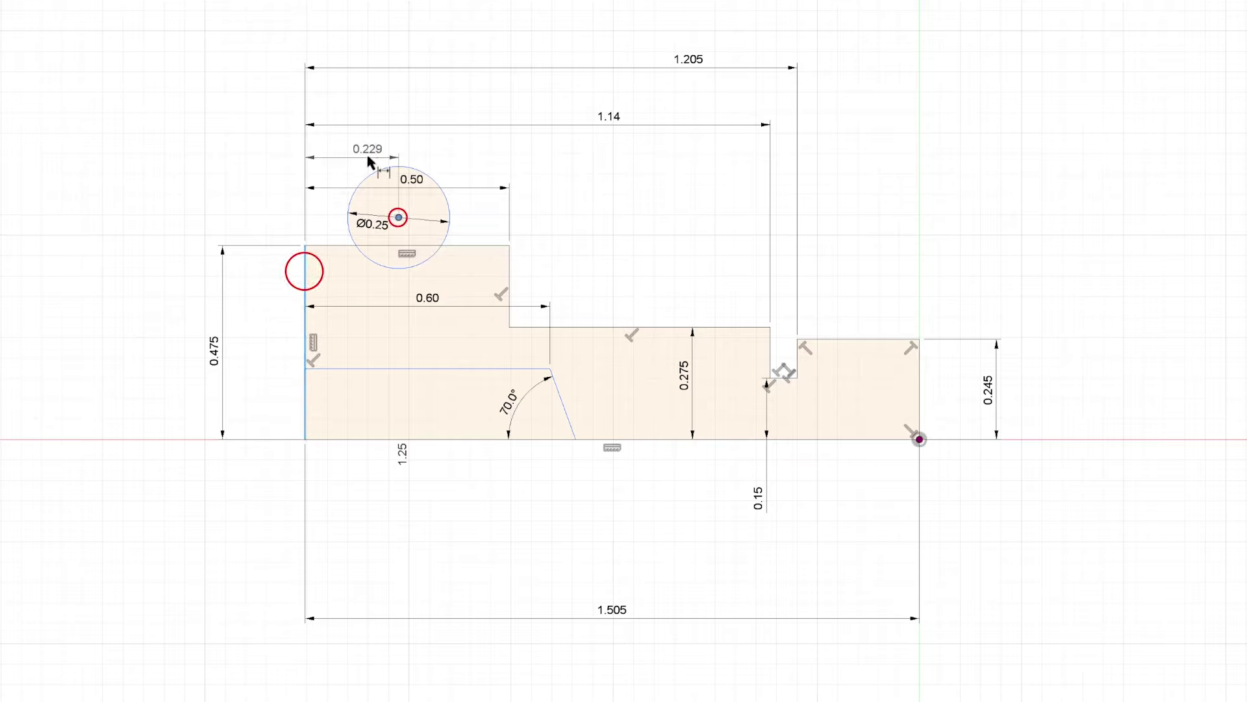
{"action": "left_click", "coordinate": [357, 157]}
{"action": "type", "text": "."}
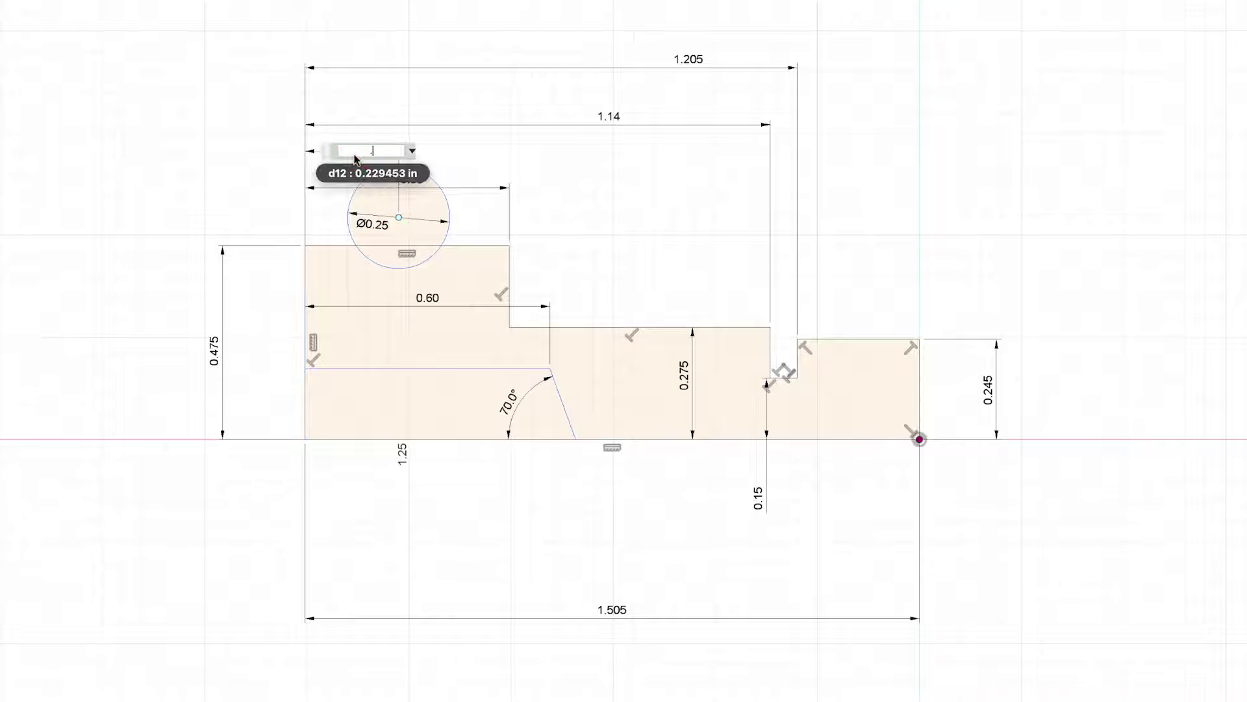
{"action": "type", "text": "25"}
{"action": "key", "text": "Return"}
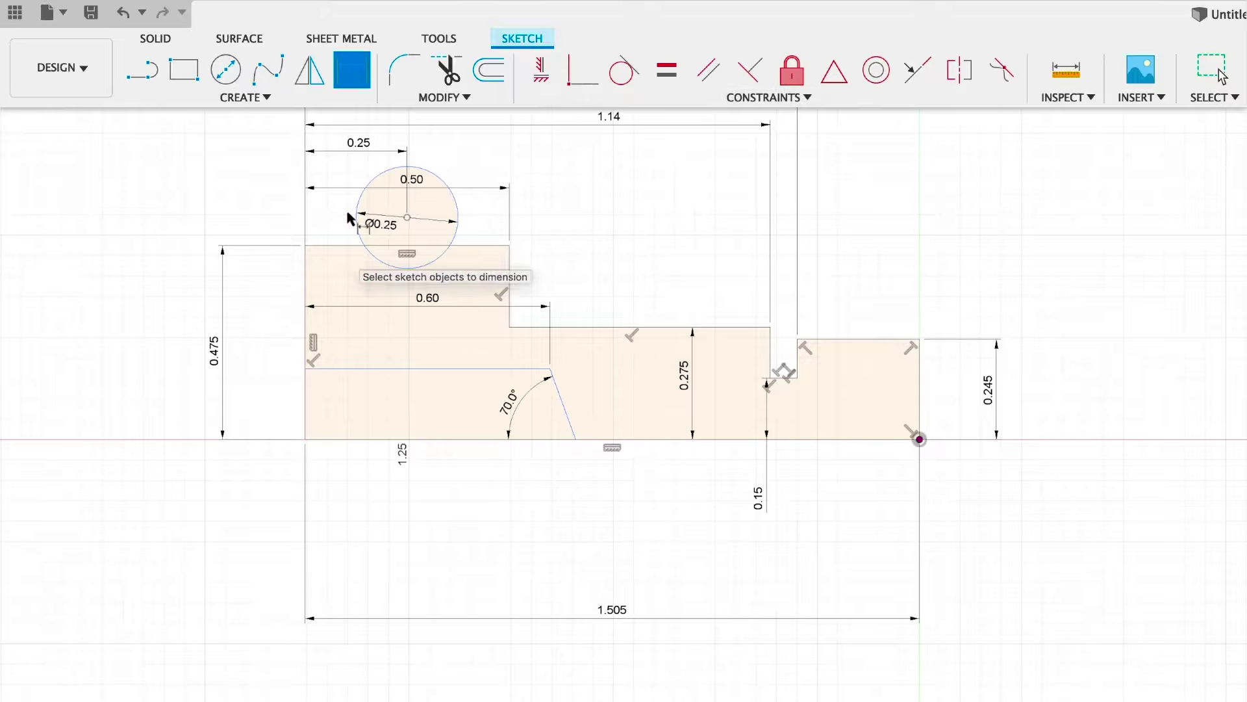
Delete the dimension between the profile's left edge and the circle's centre
{"action": "left_click", "coordinate": [572, 81]}
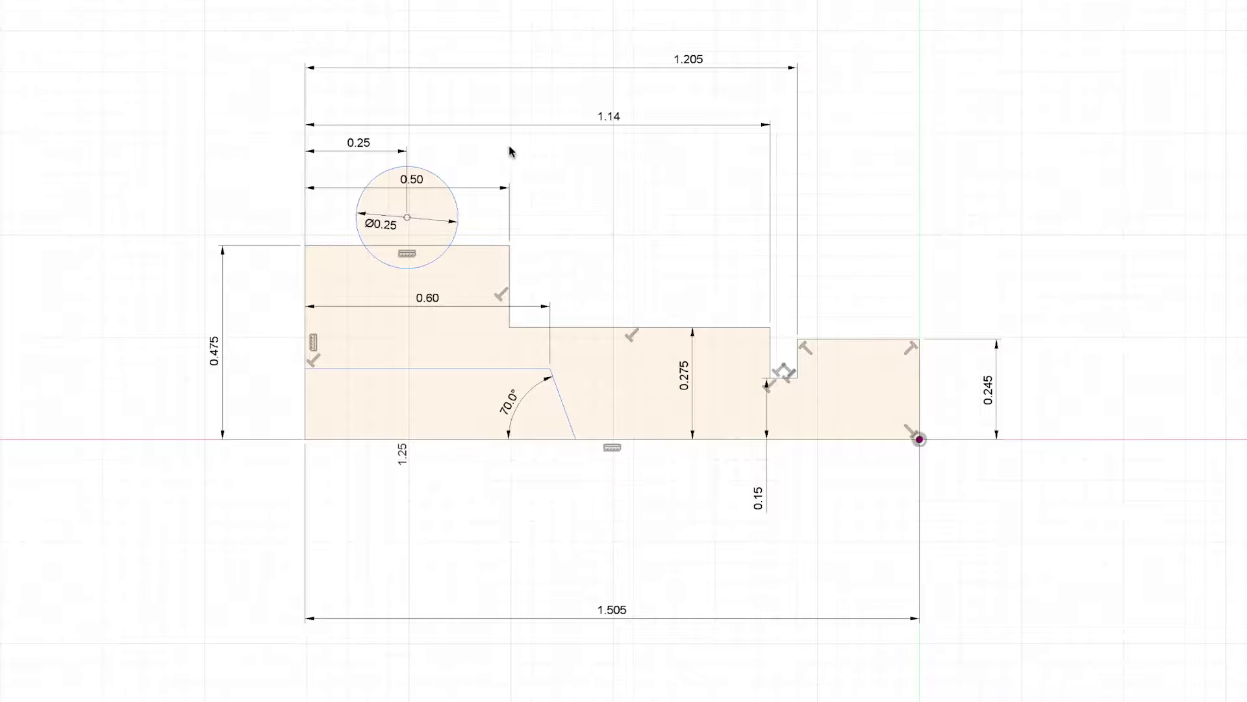
{"action": "left_click", "coordinate": [348, 147]}
{"action": "key", "text": "Delete"}
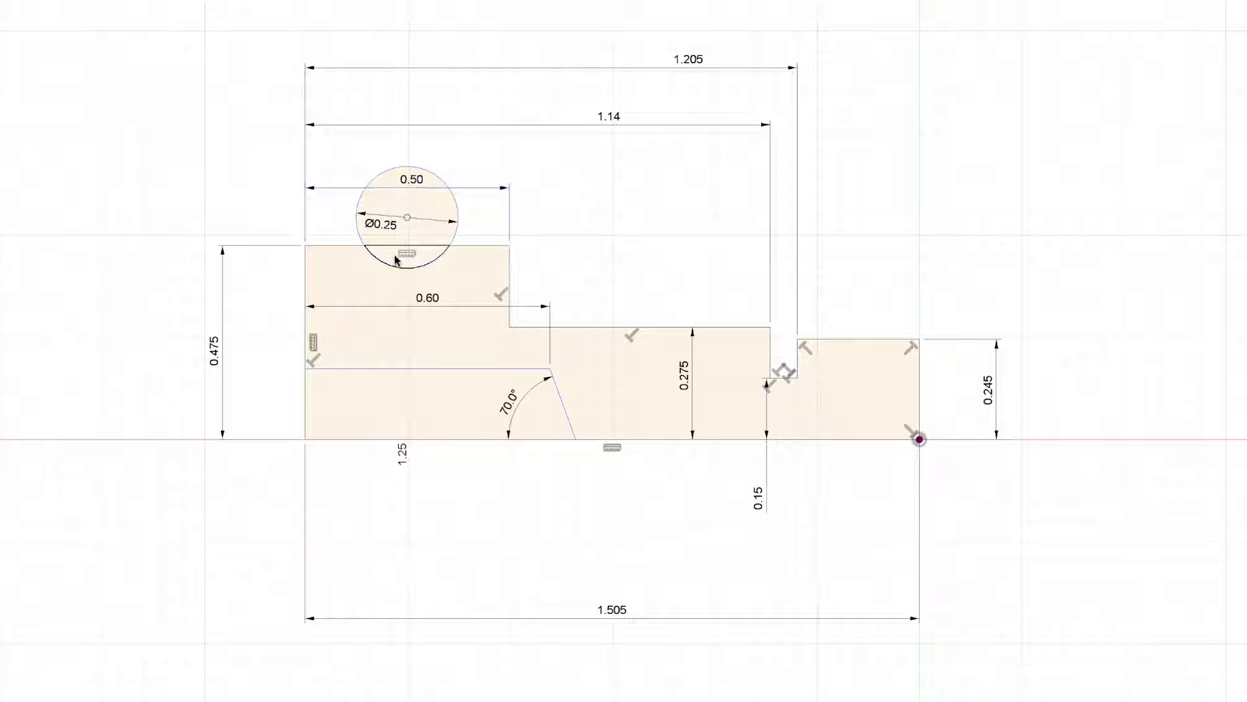
Constrain the circle's centre to the midpoint of the tall section's upper edge
{"action": "left_click", "coordinate": [832, 70]}
{"action": "left_click", "coordinate": [407, 218]}
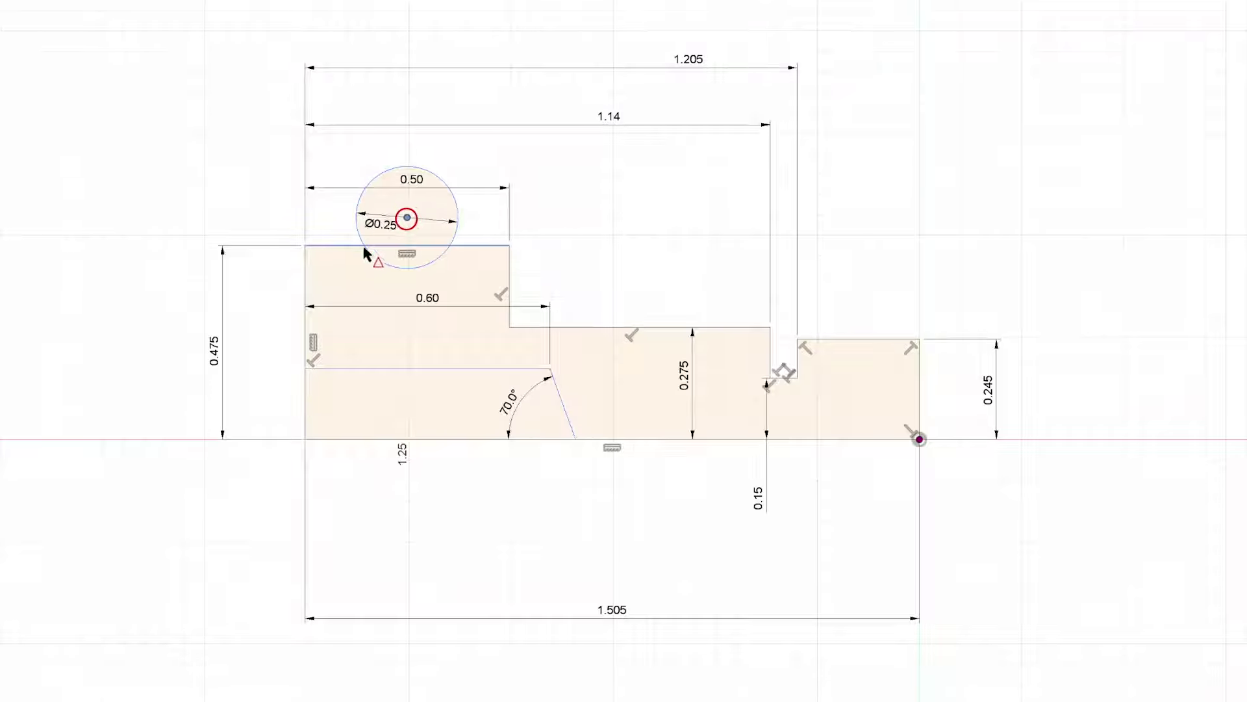
{"action": "left_click", "coordinate": [354, 245]}
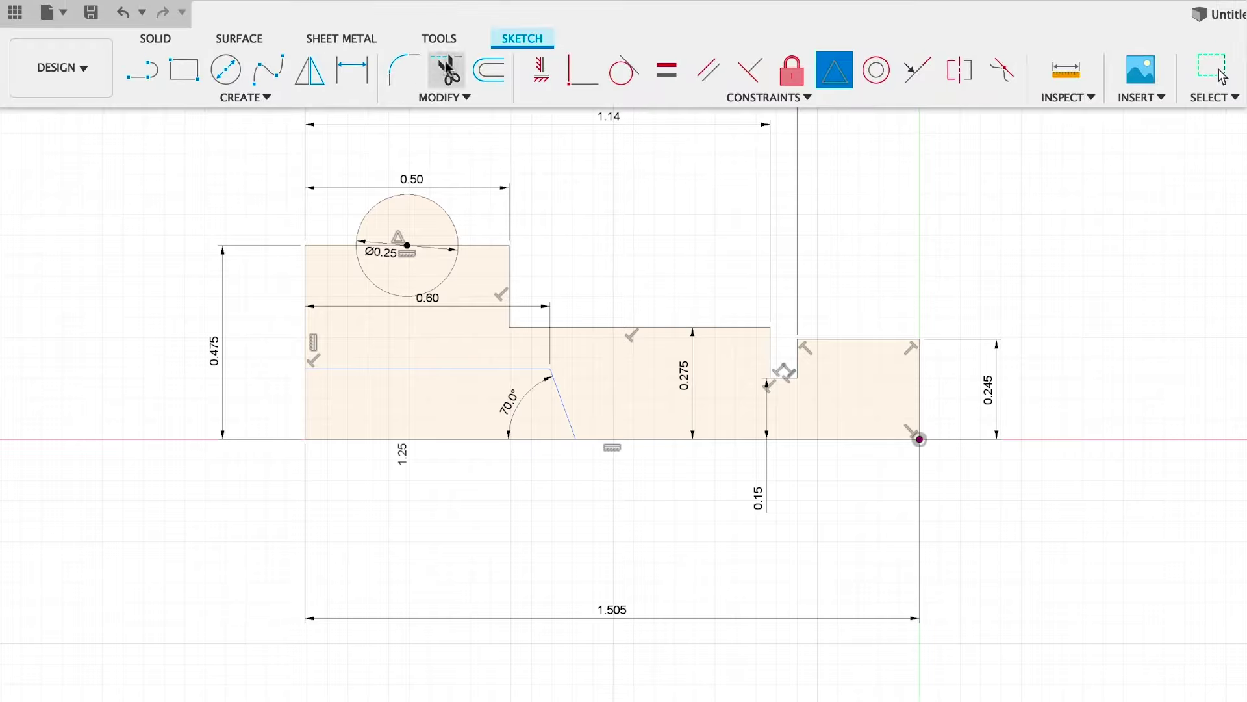
Trim the circle's upper half and the edge segment inside it to leave a semicircular groove
{"action": "left_click", "coordinate": [448, 69]}
{"action": "left_click", "coordinate": [443, 209]}
{"action": "left_click", "coordinate": [433, 245]}
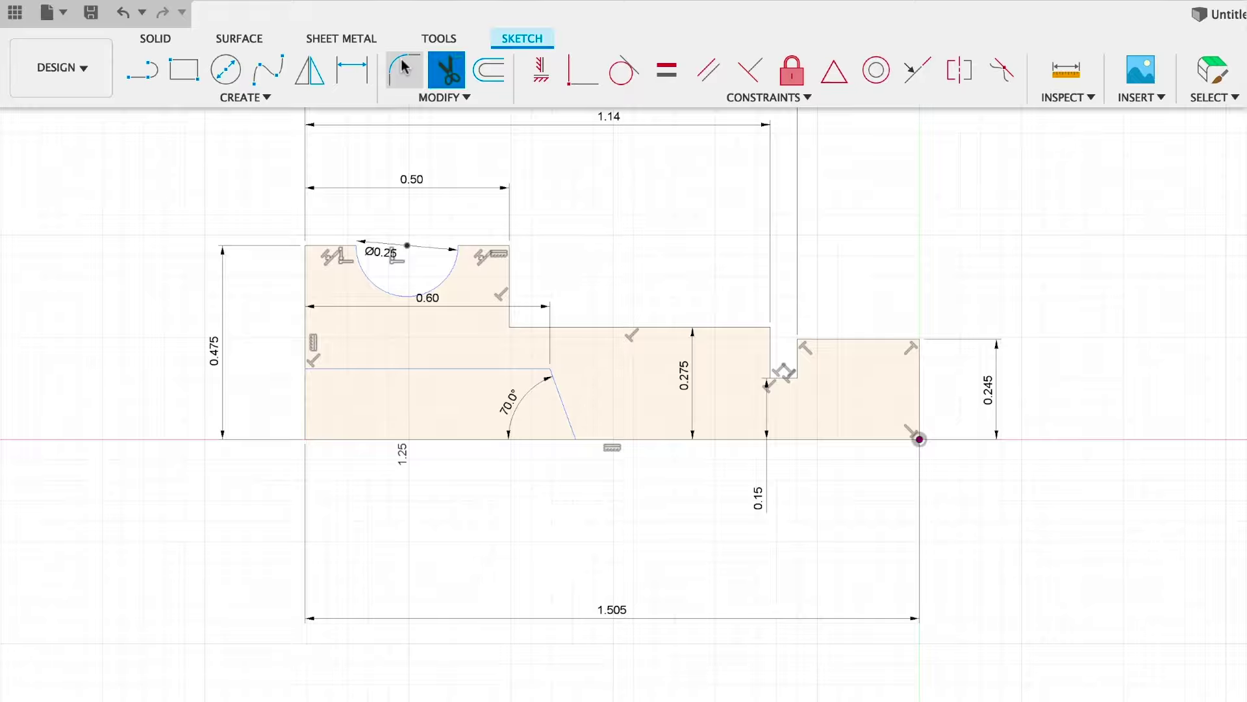
Fillet both rims of the semicircular groove, the inner shoulder corner and the narrow groove's two floor corners with a 0.015 in radius
{"action": "left_click", "coordinate": [402, 64]}
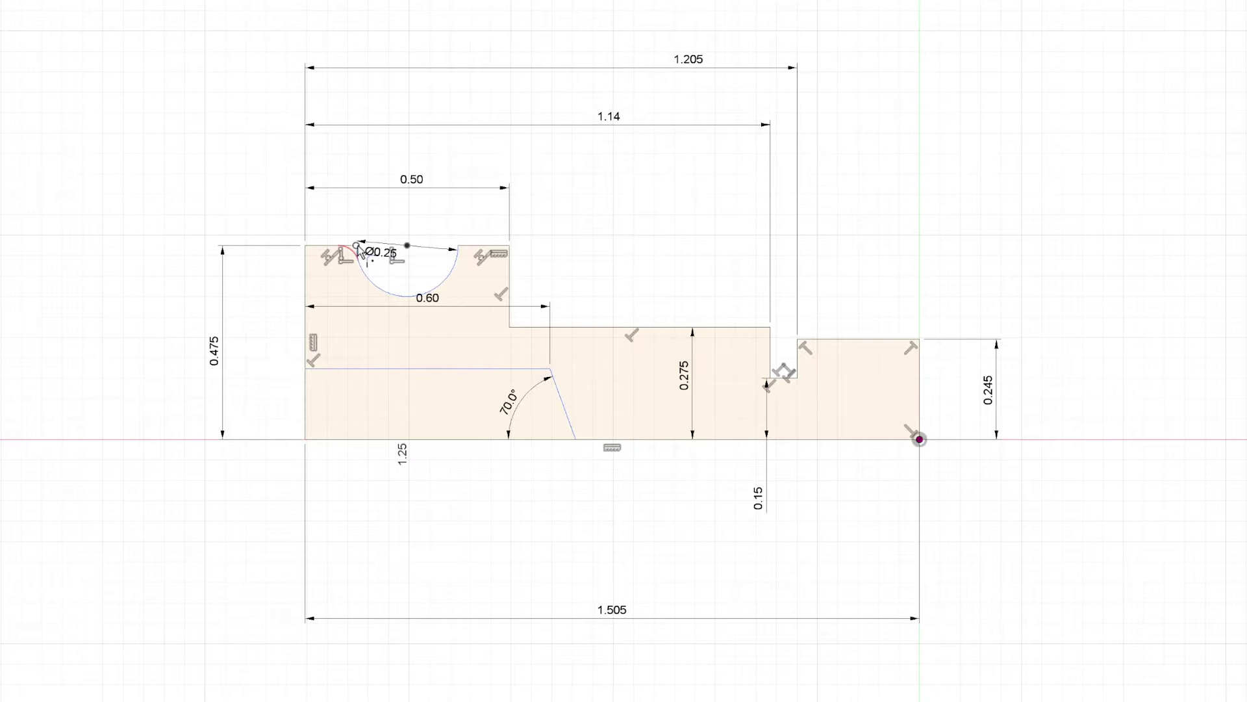
{"action": "left_click", "coordinate": [357, 246]}
{"action": "type", "text": ".015"}
{"action": "scroll", "coordinate": [446, 258], "scroll_direction": "up", "scroll_amount": 5}
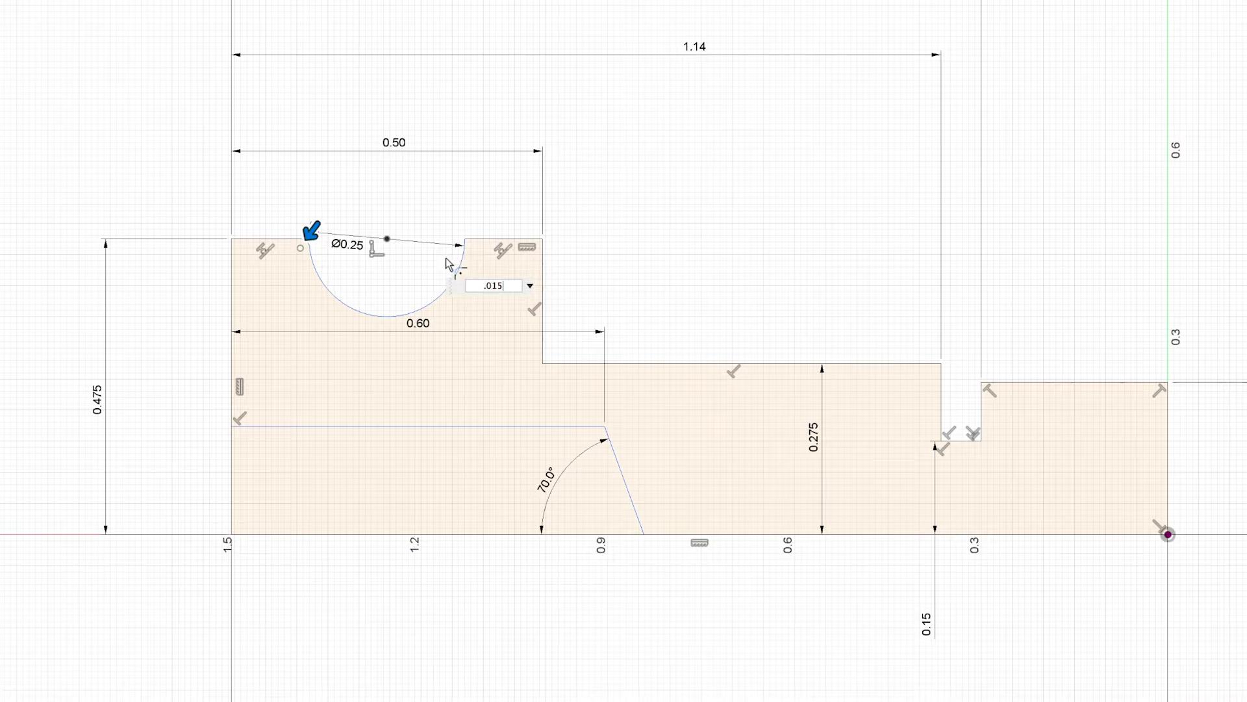
{"action": "left_click", "coordinate": [462, 238]}
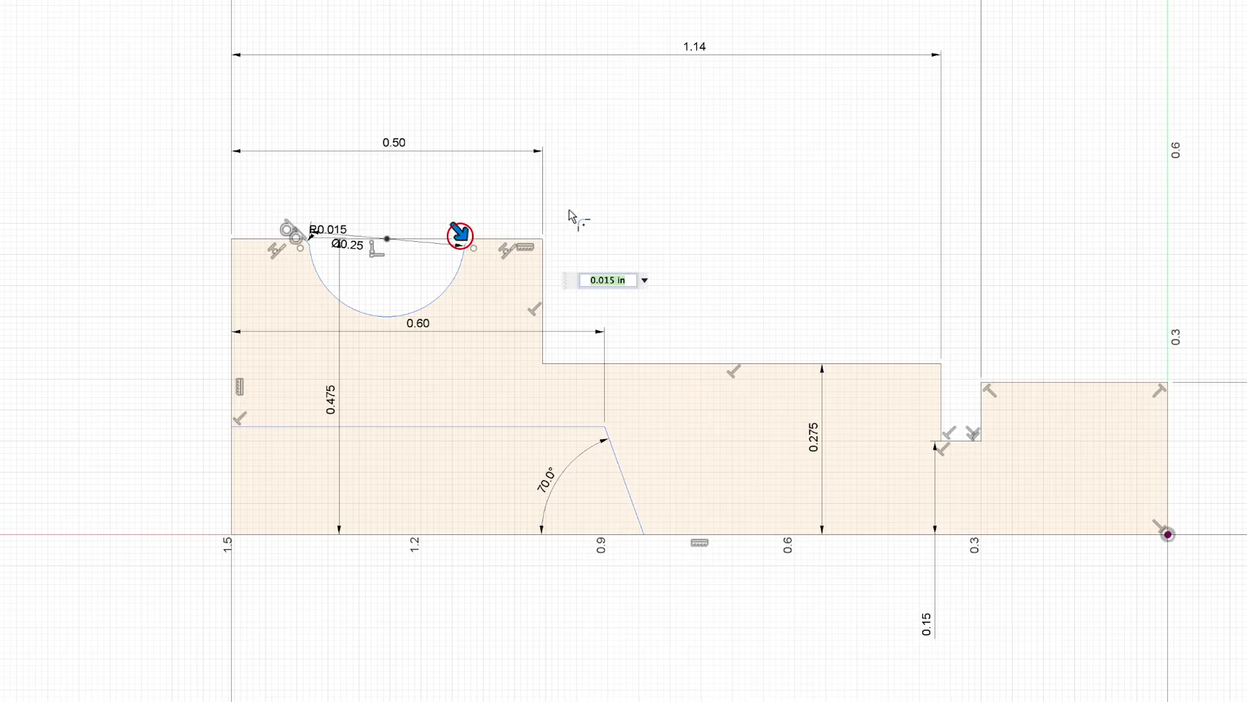
{"action": "left_click", "coordinate": [544, 364]}
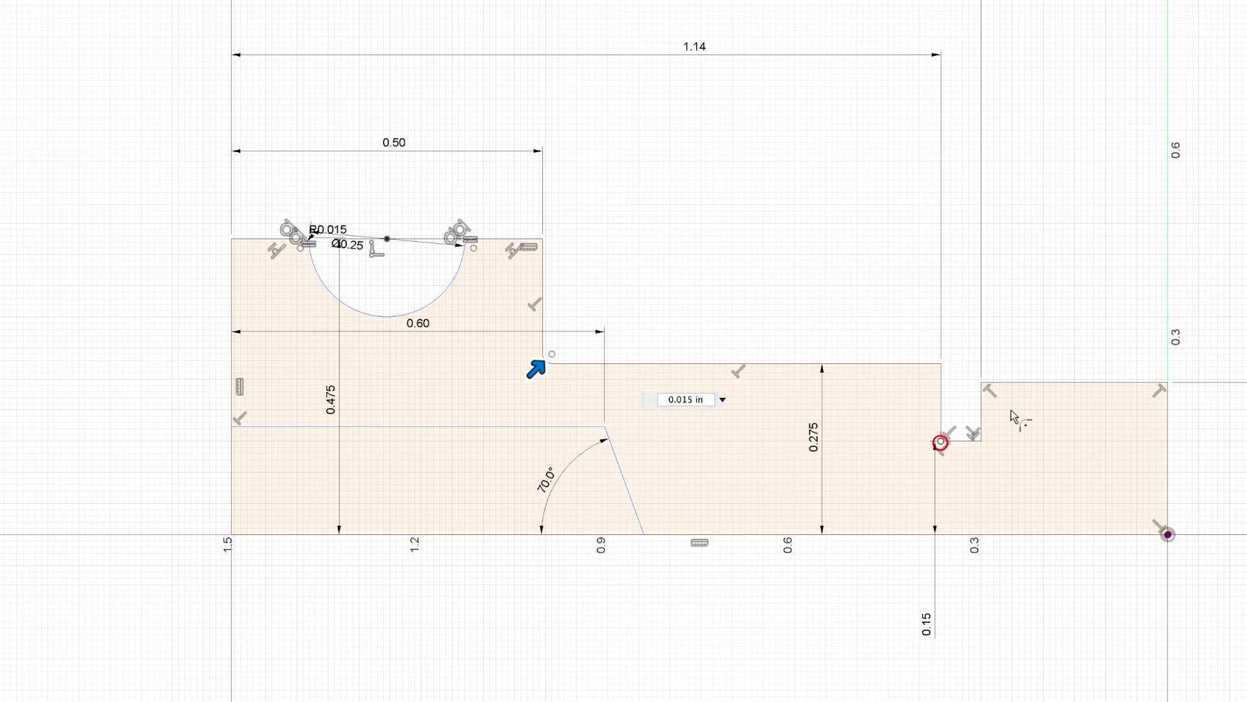
{"action": "left_click", "coordinate": [939, 443]}
{"action": "left_click", "coordinate": [983, 442]}
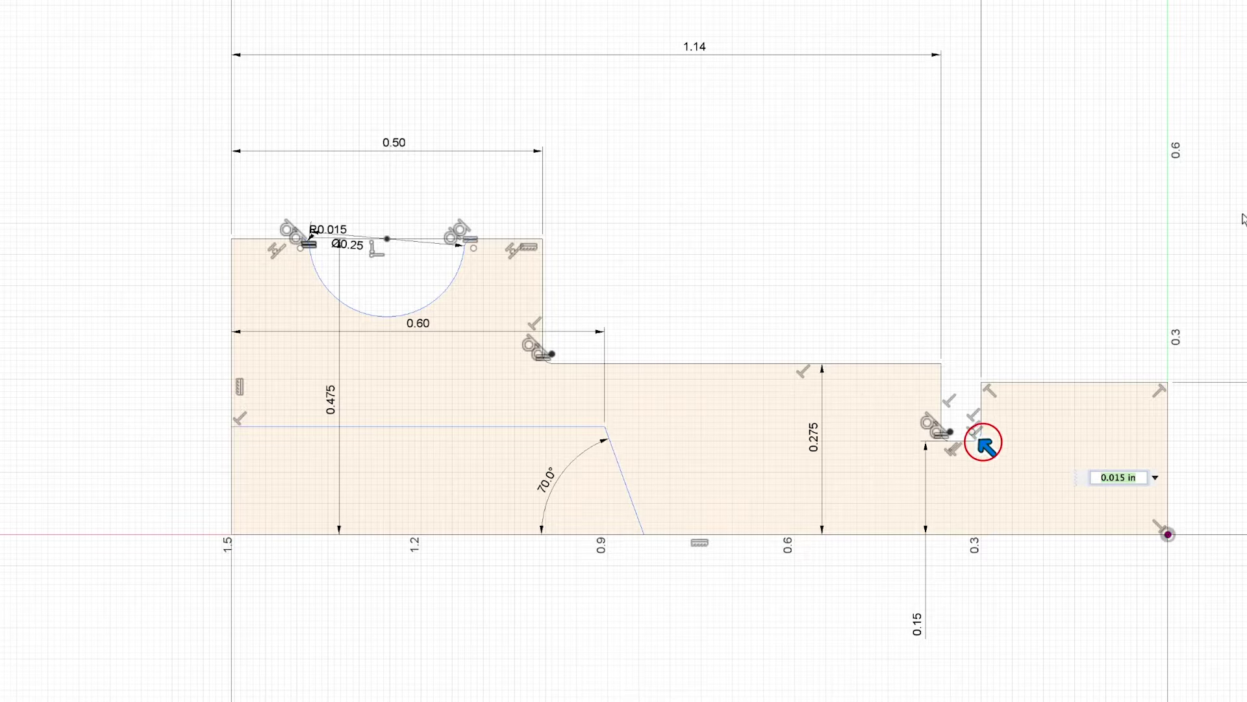
{"action": "key", "text": "Return"}
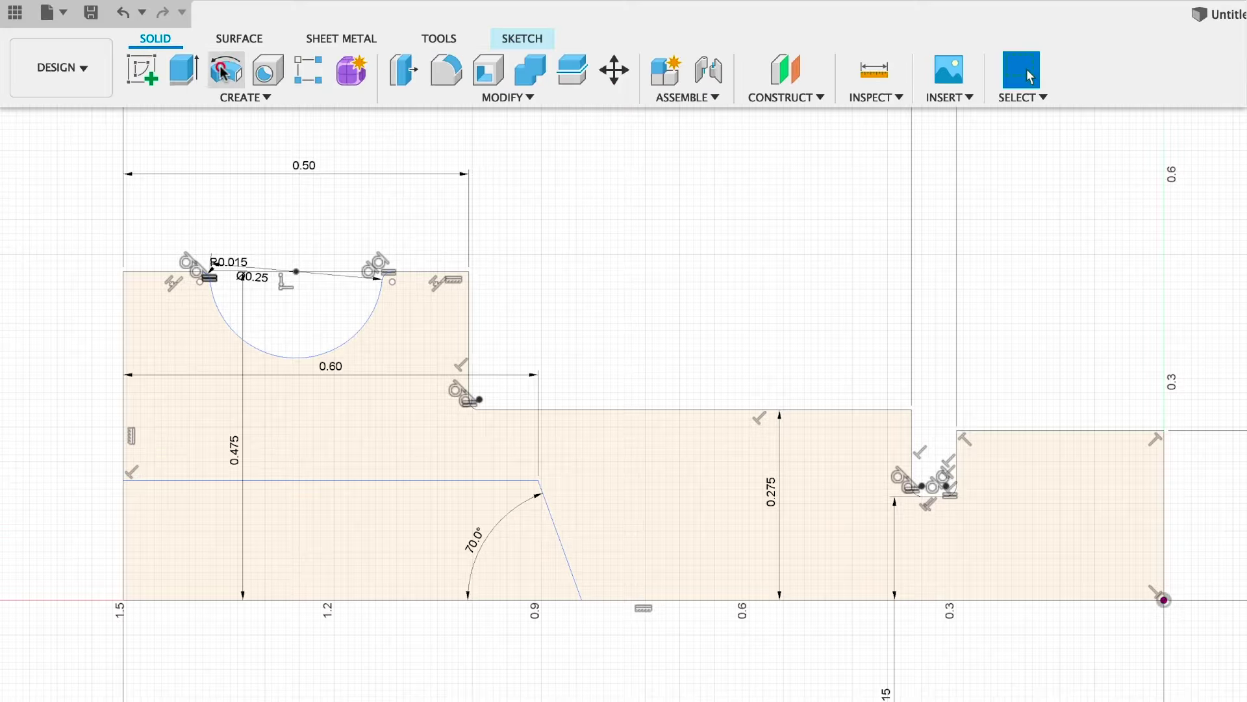
Revolve the stepped profile region outside the bore outline a full turn about the baseline as a new body
{"action": "left_click", "coordinate": [223, 72]}
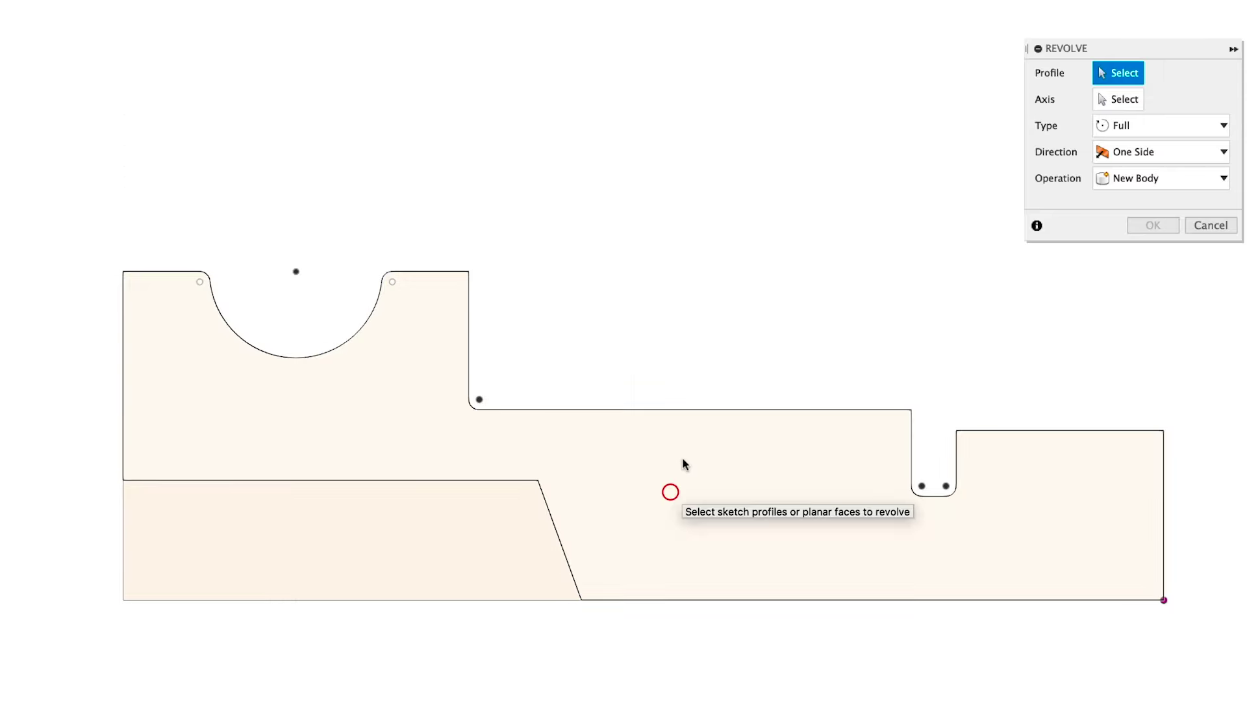
{"action": "left_click", "coordinate": [671, 493]}
{"action": "left_click", "coordinate": [1133, 99]}
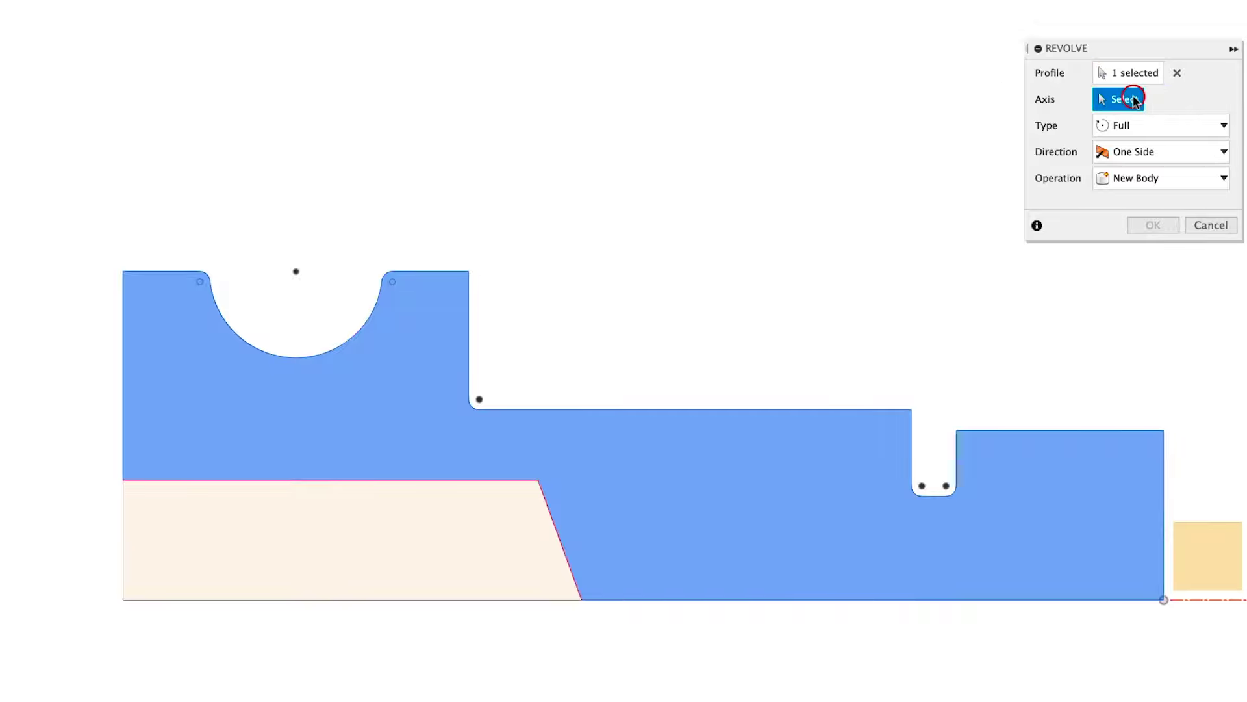
{"action": "left_click", "coordinate": [333, 428]}
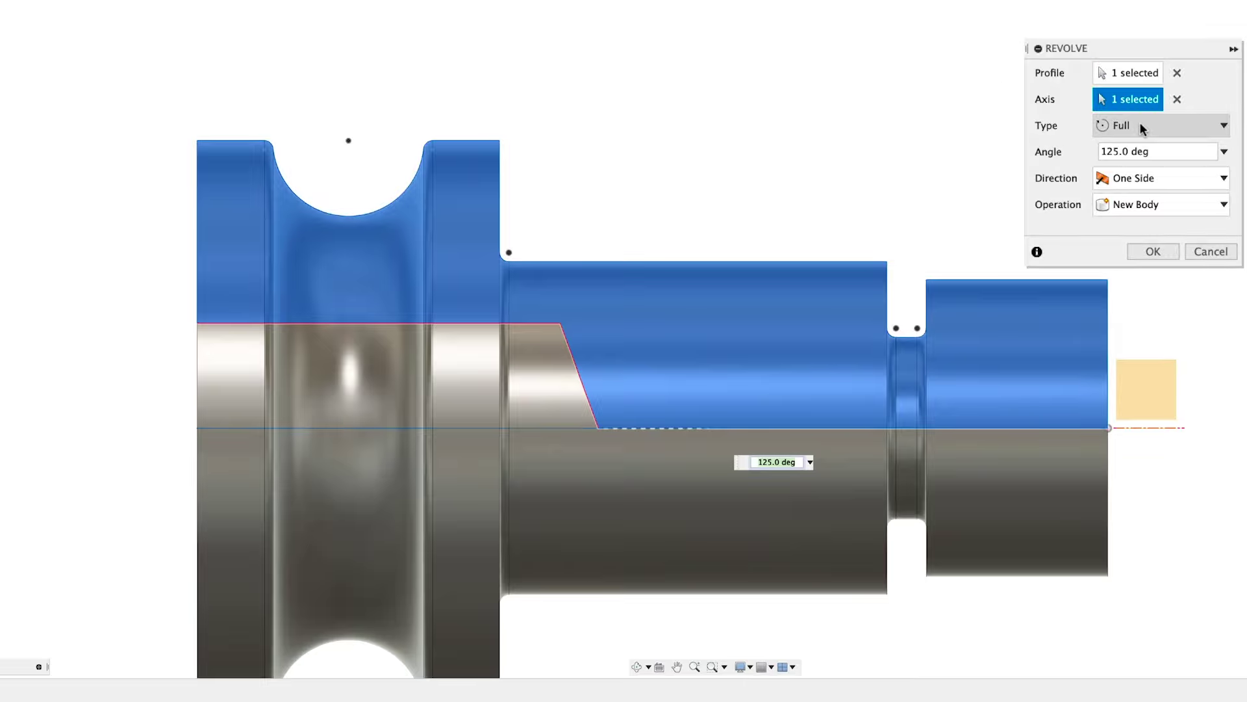
{"action": "left_click", "coordinate": [1153, 251]}
Chamfer both outer circular edges of the small end section beyond the narrow groove by 0.035 in
{"action": "scroll", "coordinate": [627, 107], "scroll_direction": "down", "scroll_amount": 2}
{"action": "middle_click_drag", "start_coordinate": [763, 89], "coordinate": [750, 98], "text": "shift"}
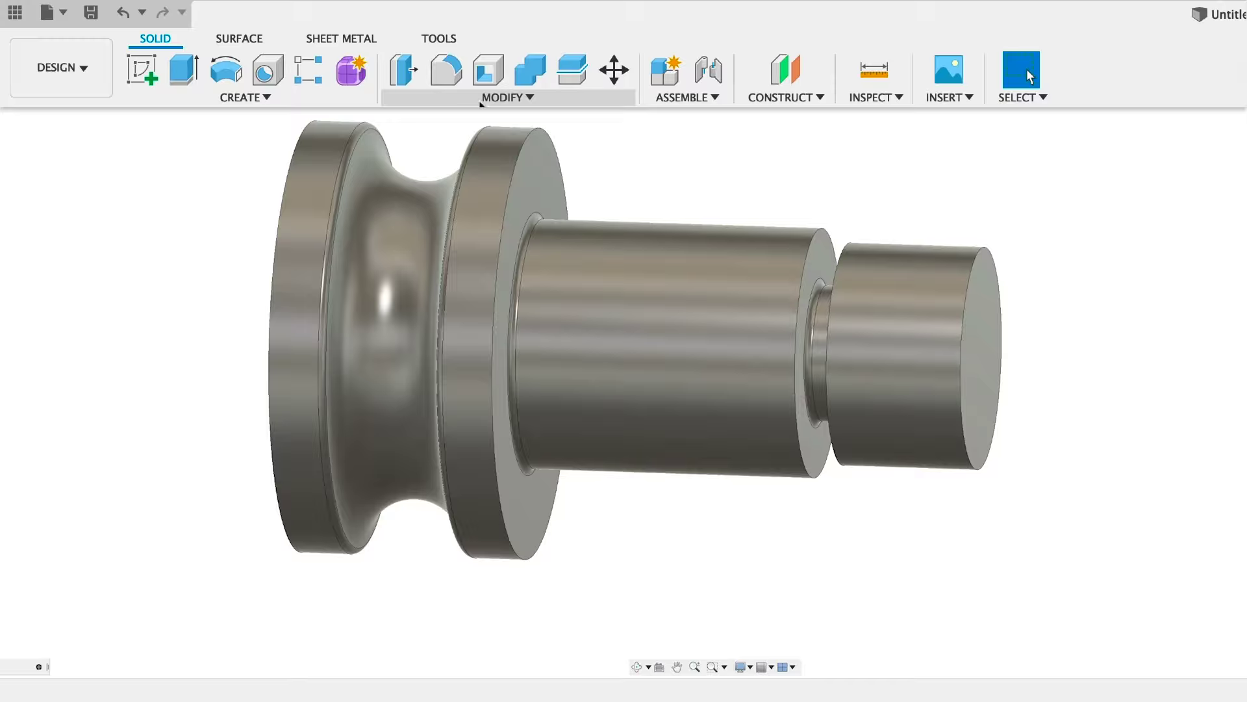
{"action": "left_click", "coordinate": [487, 99]}
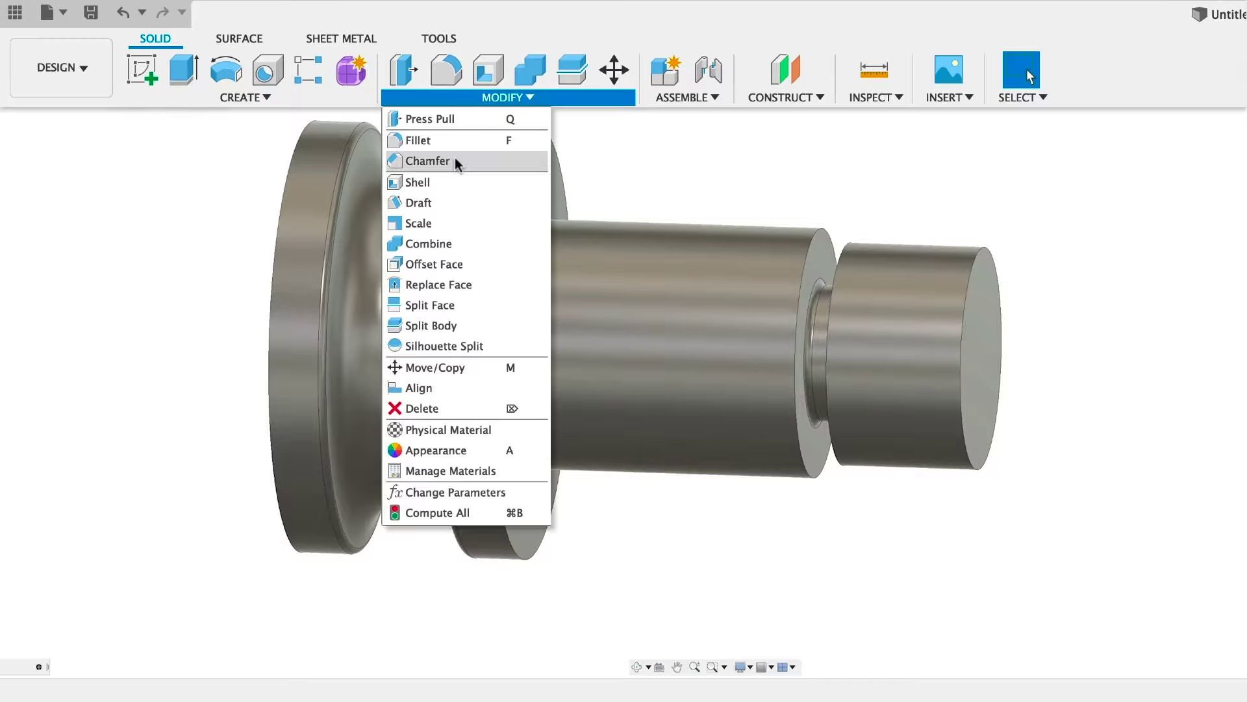
{"action": "left_click", "coordinate": [536, 160]}
{"action": "left_click", "coordinate": [981, 247]}
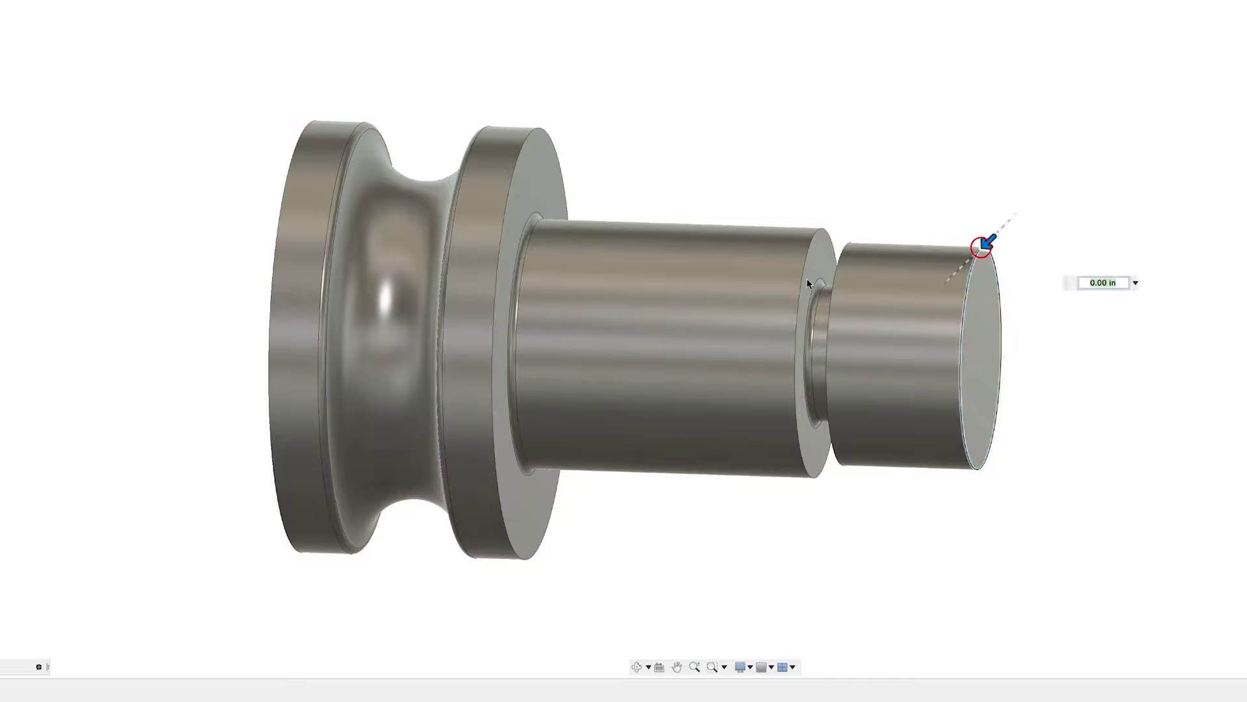
{"action": "left_click", "coordinate": [843, 253]}
{"action": "type", "text": ".035"}
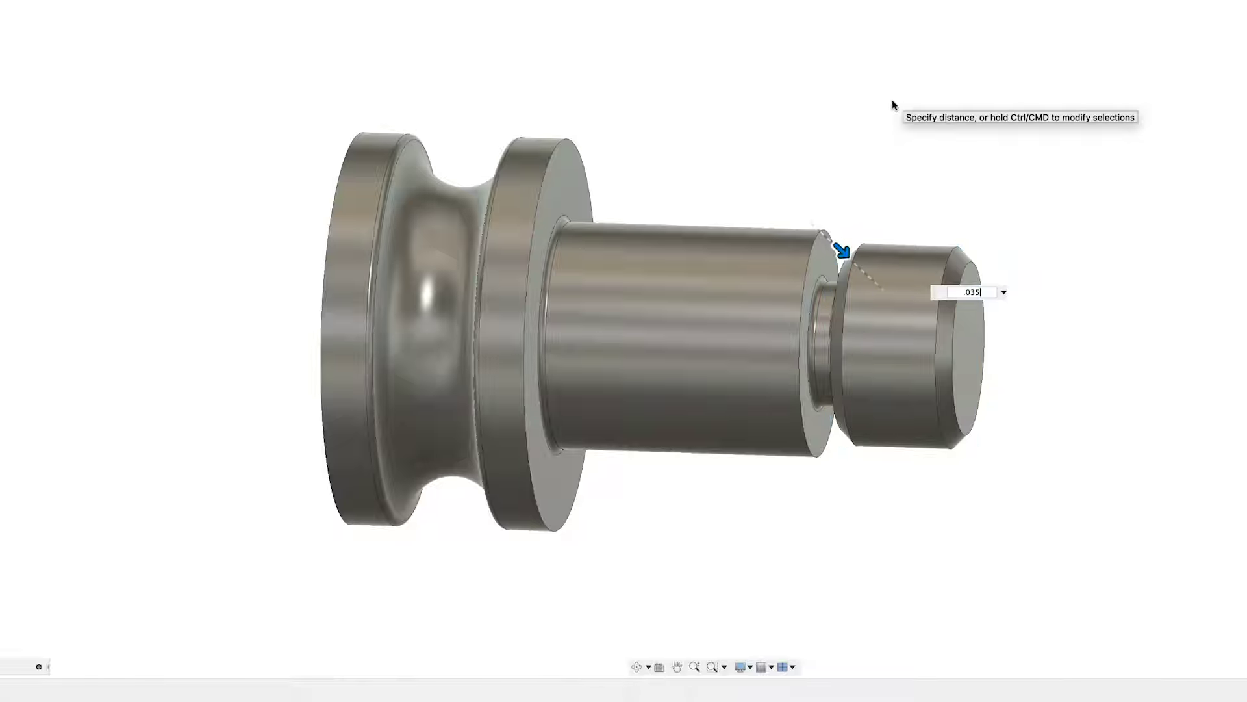
{"action": "key", "text": "Return"}
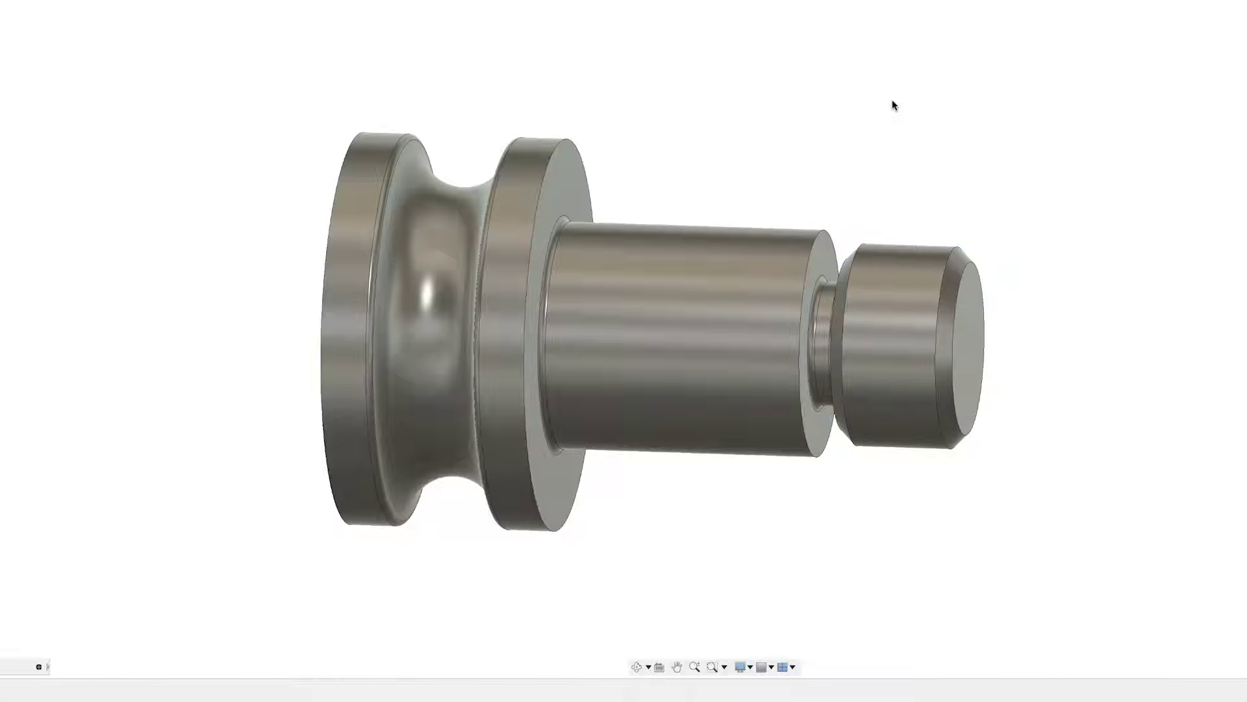
Chamfer the shaft's edge at the narrow groove and both outer end-face edges of the large grooved head by 0.01 in
{"action": "right_click", "coordinate": [700, 58]}
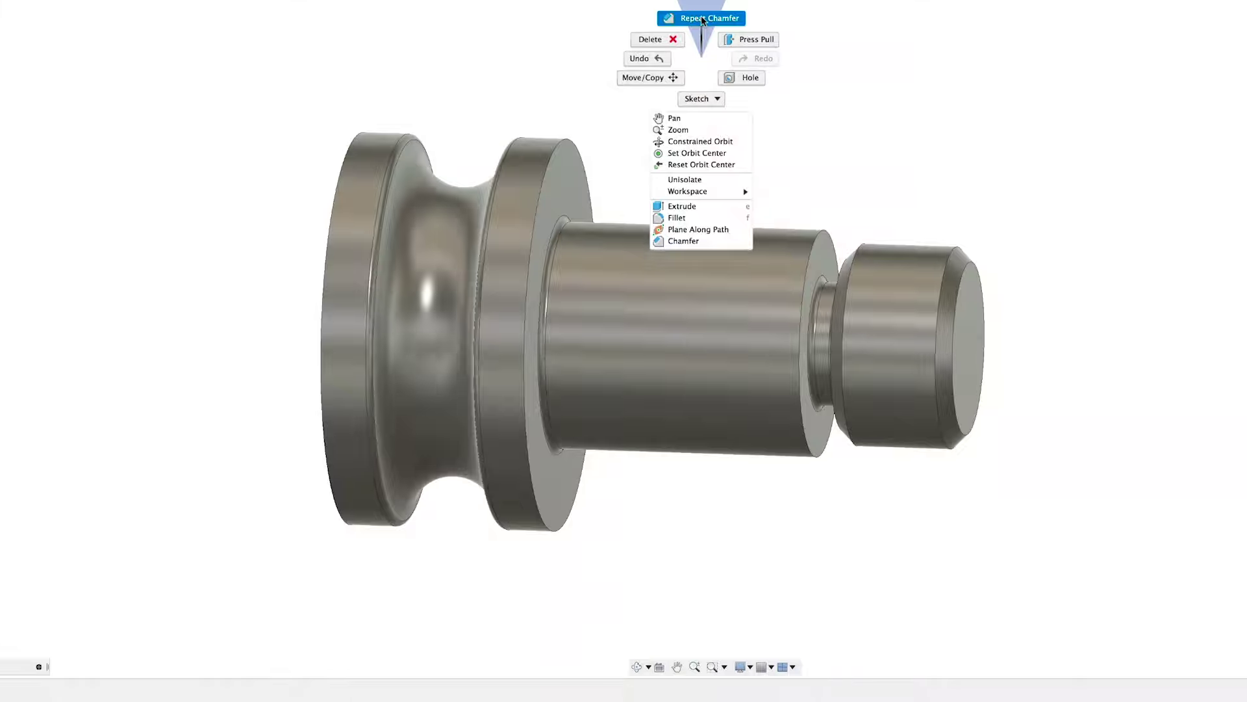
{"action": "left_click", "coordinate": [701, 18]}
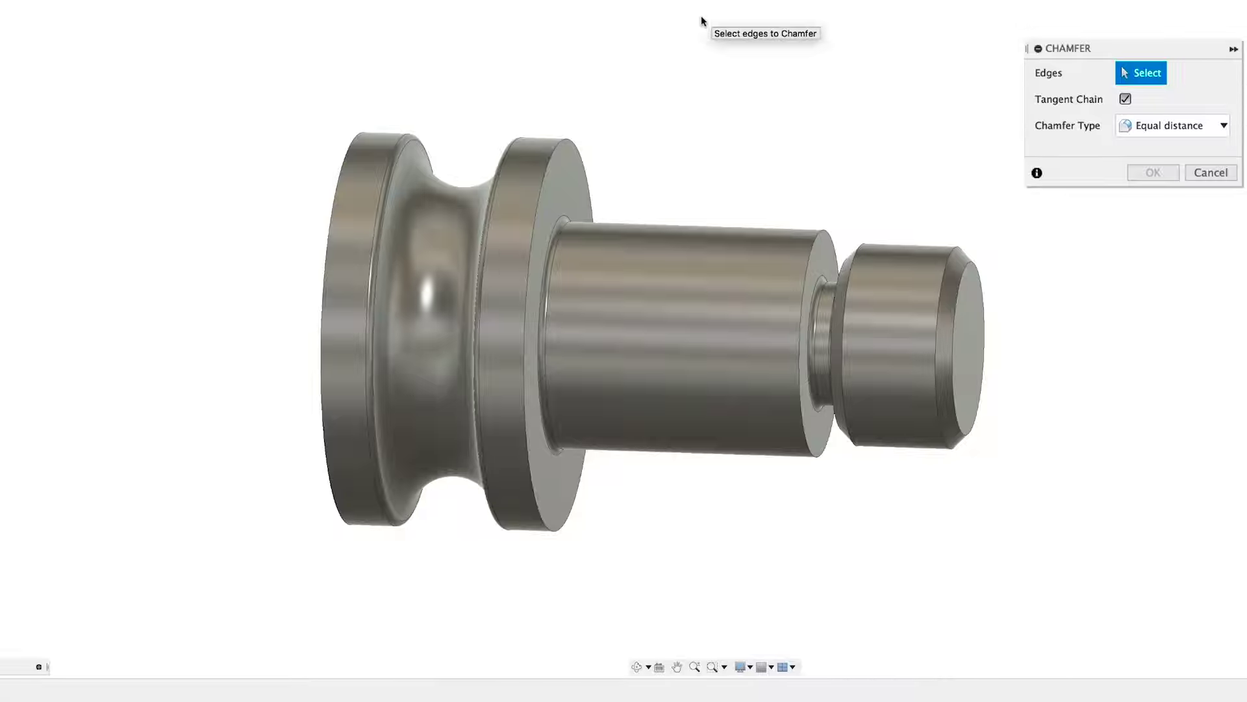
{"action": "left_click", "coordinate": [825, 229]}
{"action": "left_click", "coordinate": [561, 150]}
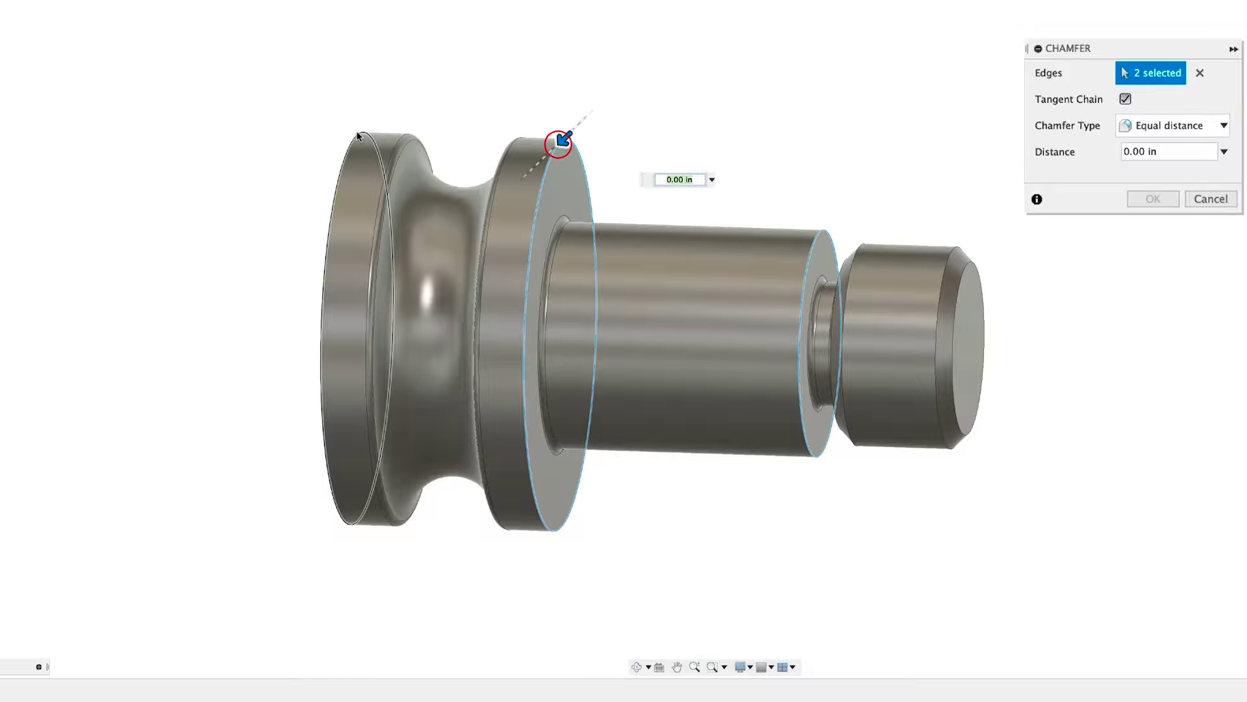
{"action": "left_click", "coordinate": [360, 137]}
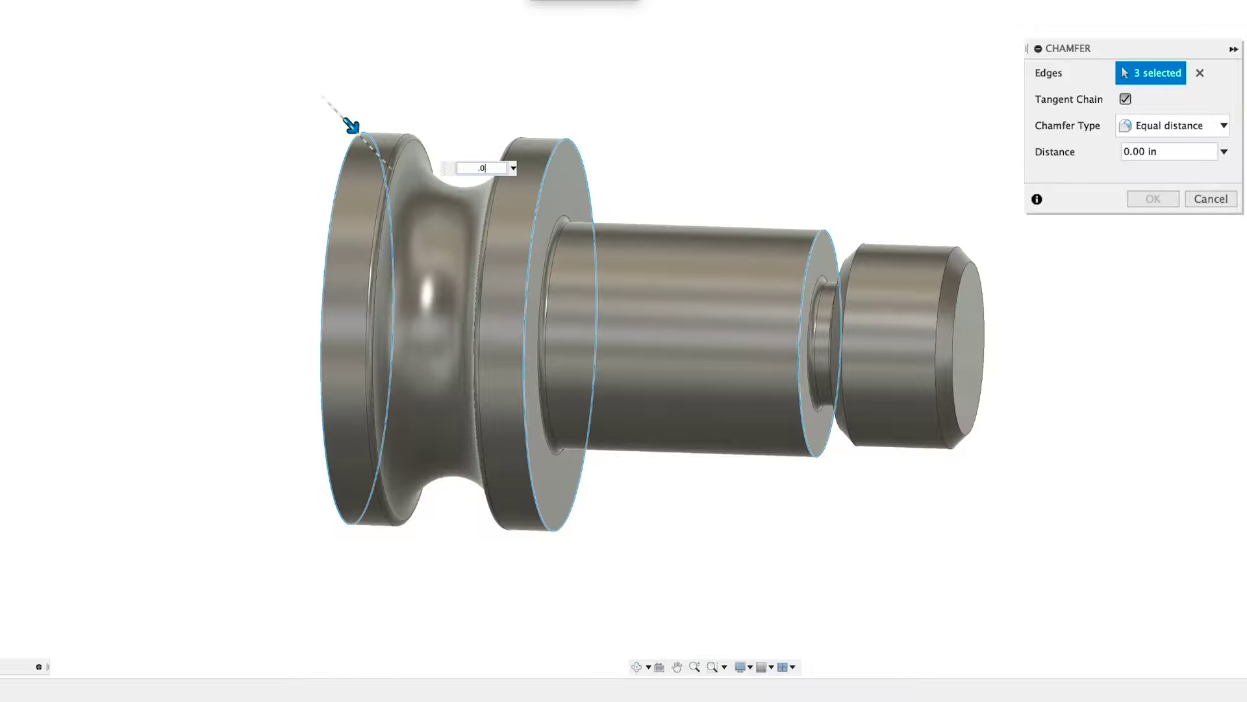
{"action": "type", "text": ".01"}
{"action": "key", "text": "Return"}
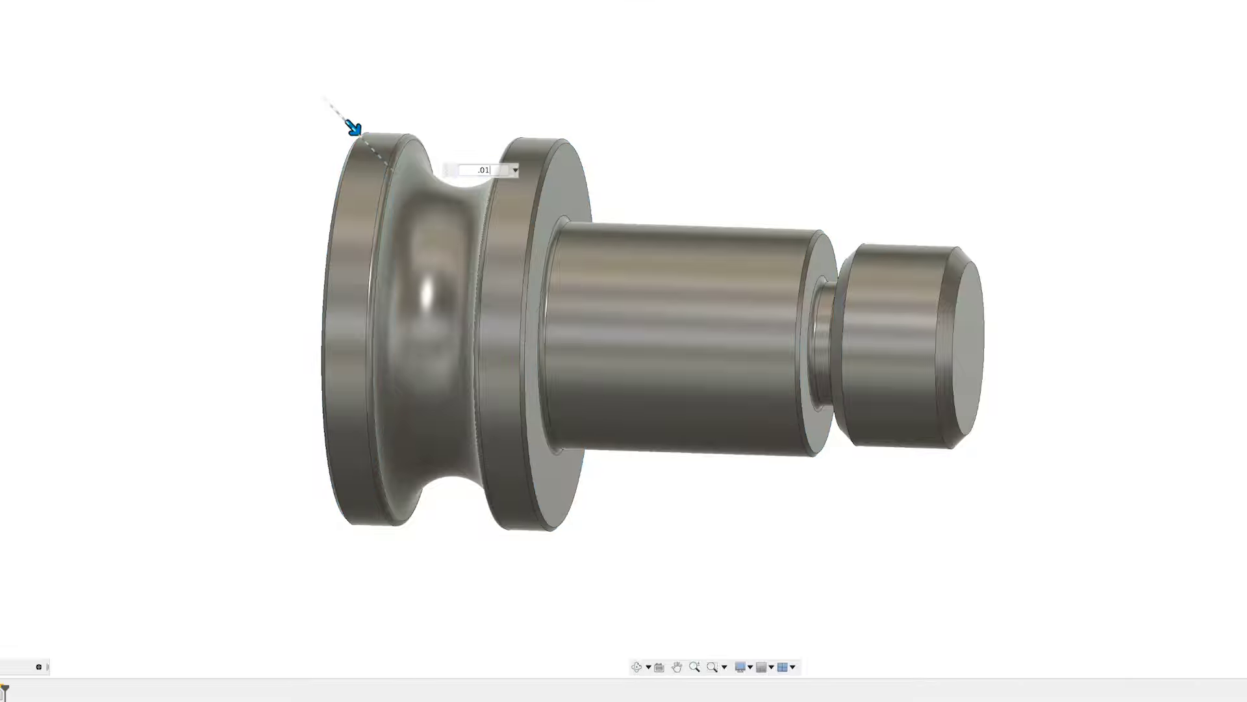
Inspect the whole part's stepped profile in the front view
{"action": "left_click", "coordinate": [1215, 86]}
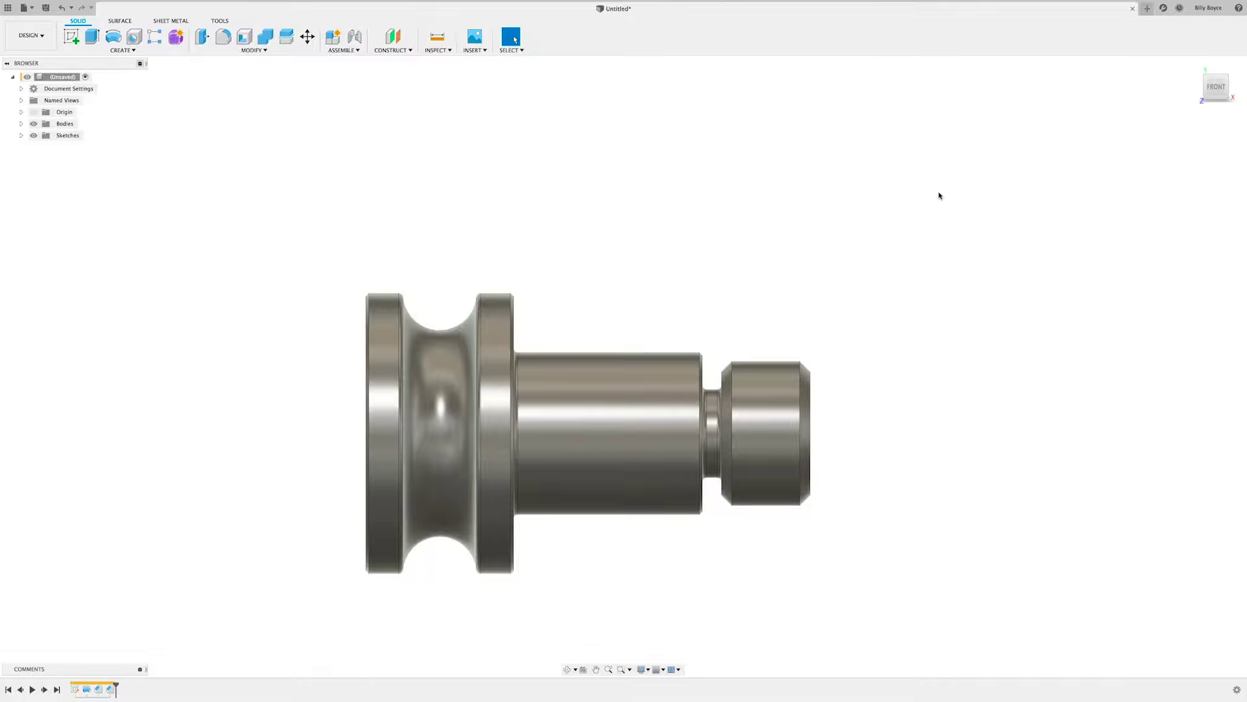
{"action": "middle_click", "coordinate": [888, 214]}
{"action": "middle_click", "coordinate": [888, 214]}
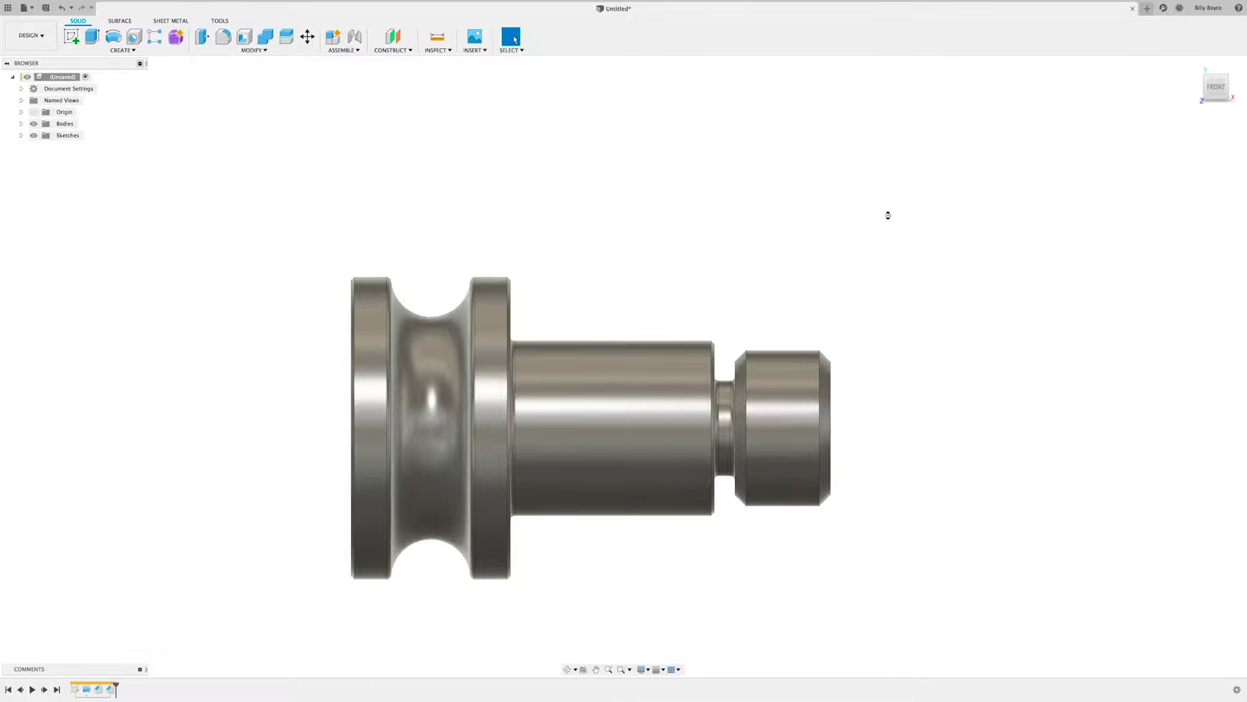